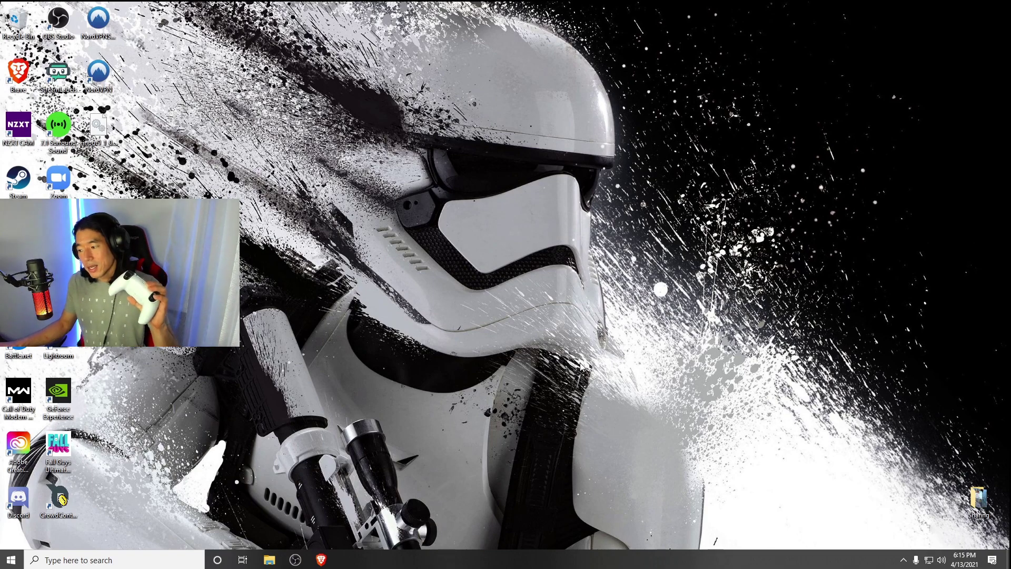
# Pair the PS5 Wireless Controller over Bluetooth from the Bluetooth & other devices settings
pyautogui.click(179, 559)
pyautogui.write('blu')
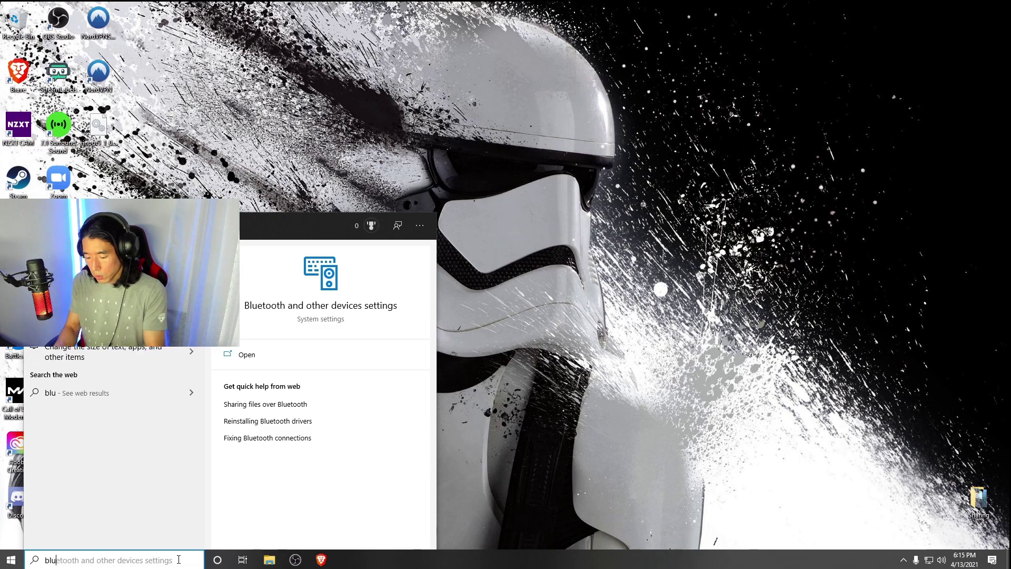
pyautogui.write('etooth')
pyautogui.press('Return')
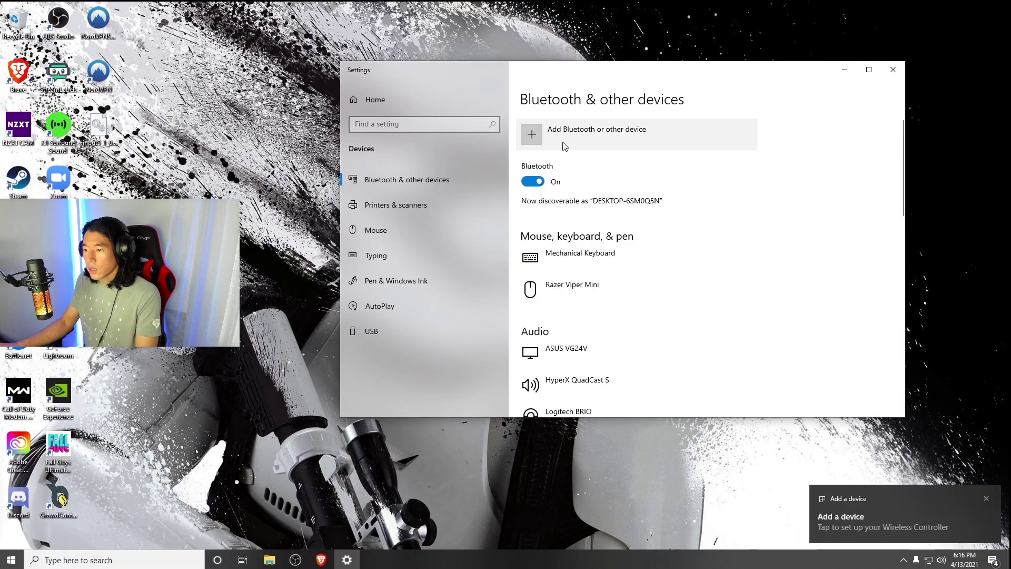
pyautogui.click(536, 139)
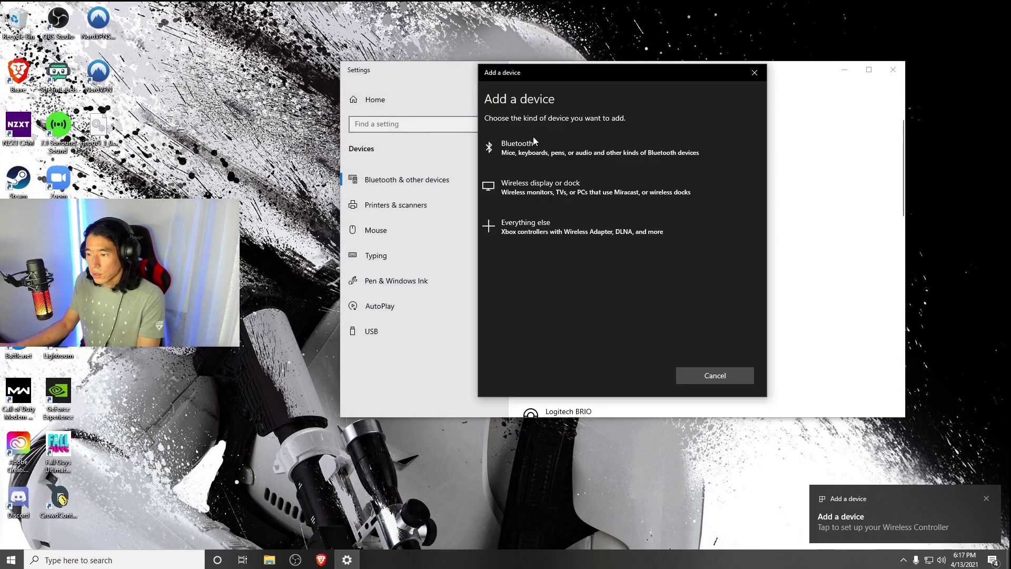
pyautogui.click(606, 153)
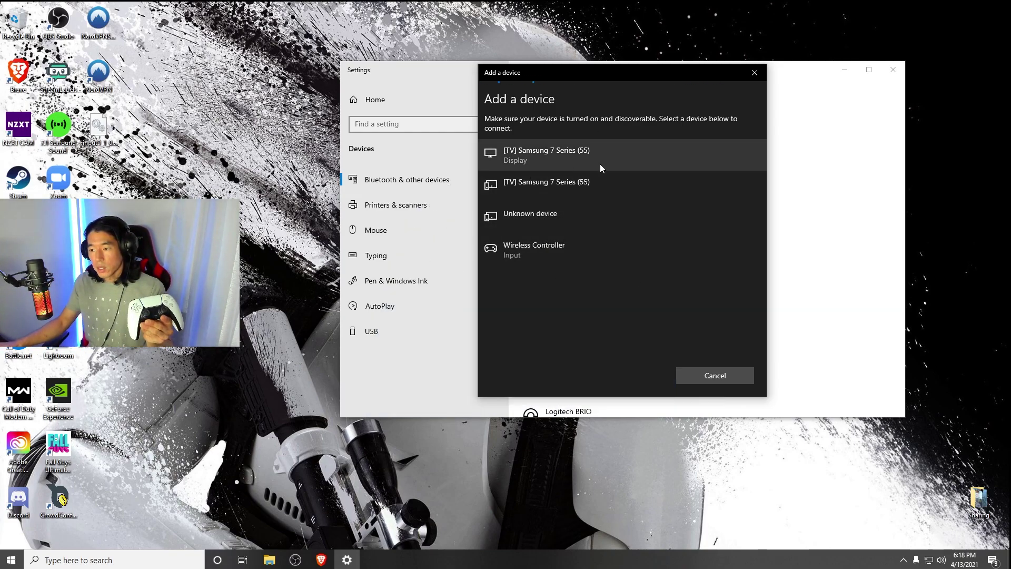
pyautogui.click(669, 259)
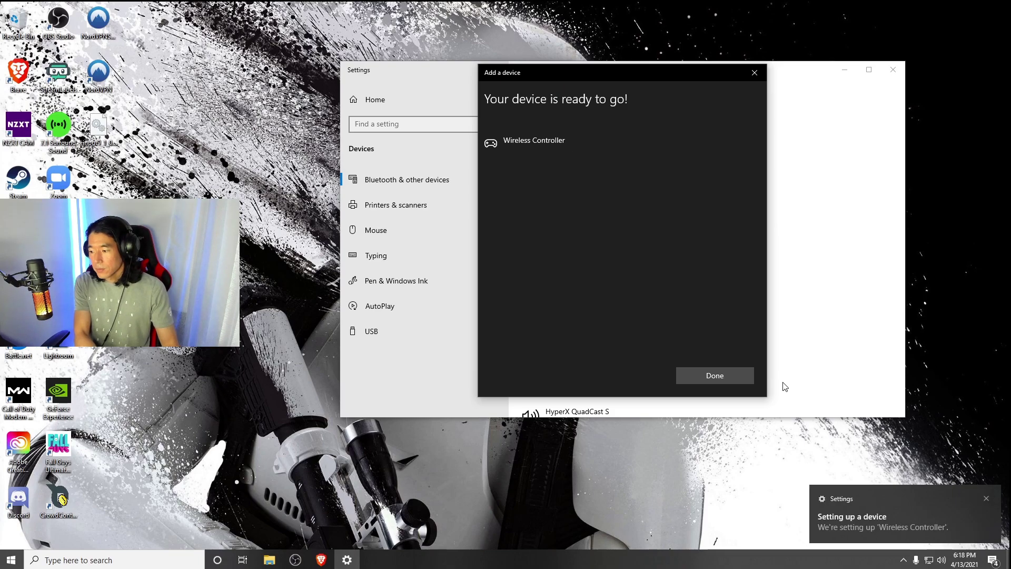
pyautogui.click(742, 377)
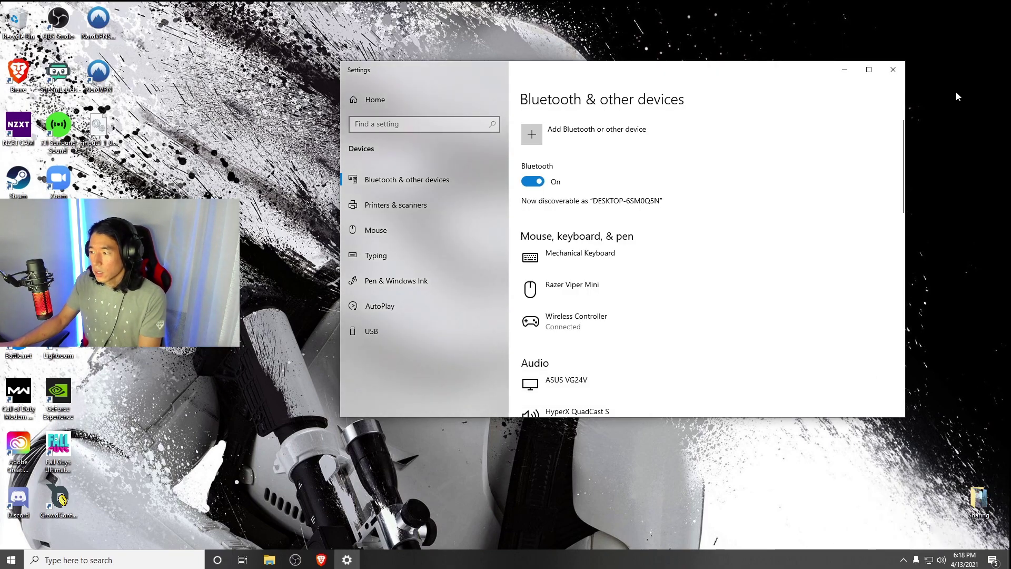
# Close Settings, search 'x360ce' in Brave and open the Xbox 360 Controller Emulator site
pyautogui.click(894, 71)
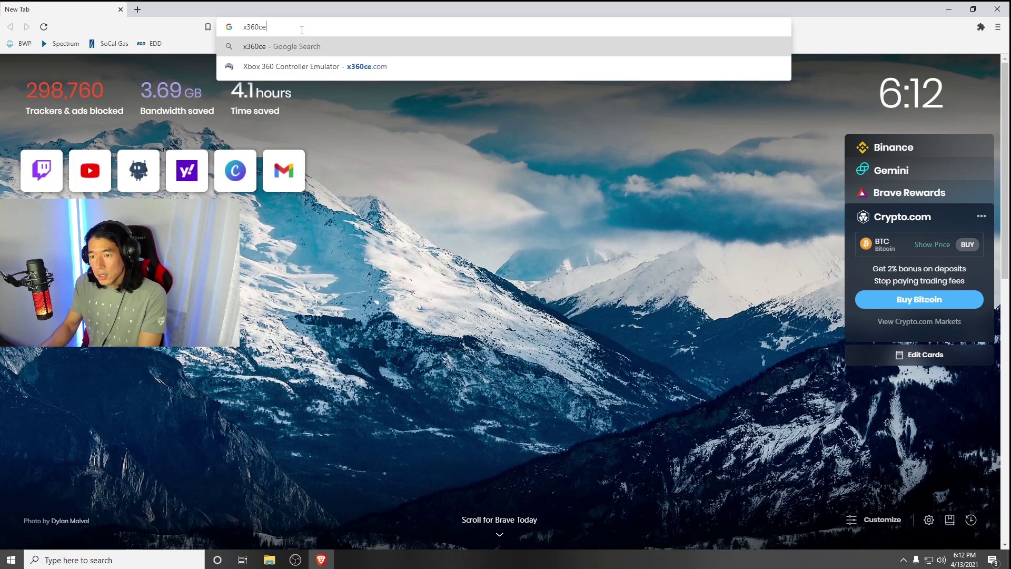
pyautogui.press('Return')
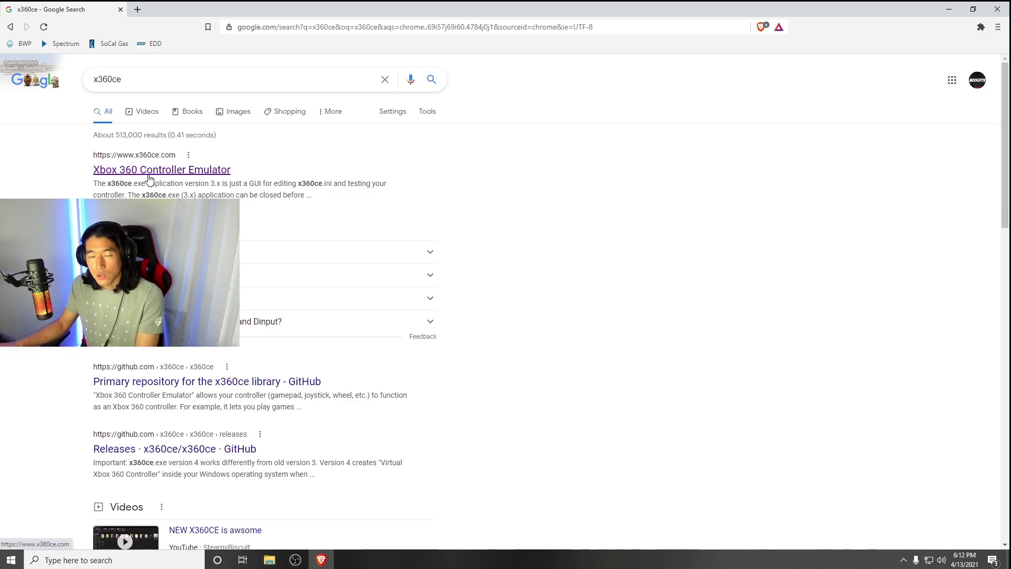
pyautogui.click(150, 179)
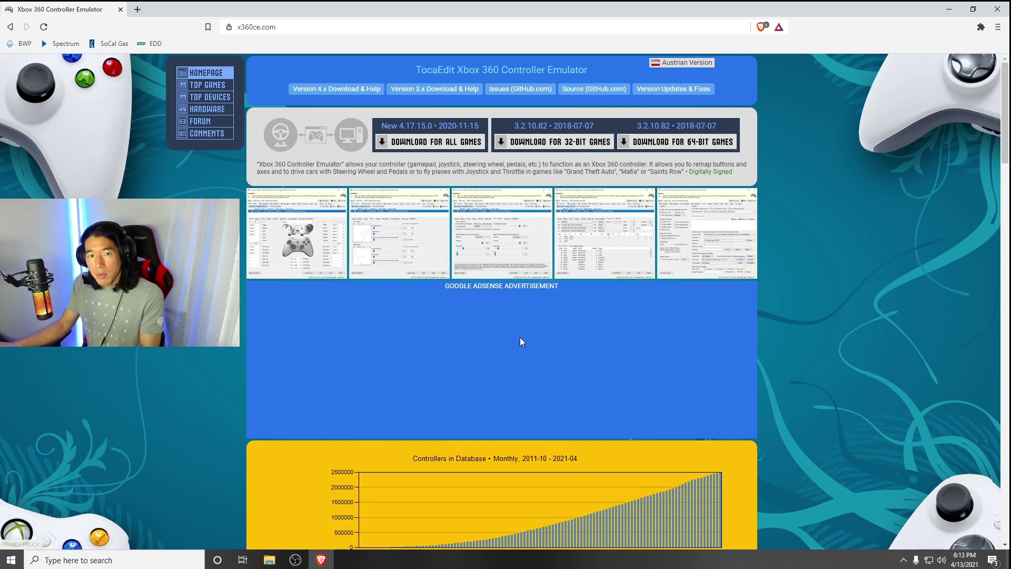
# Open Settings > System > About to confirm a 64-bit operating system
pyautogui.click(153, 561)
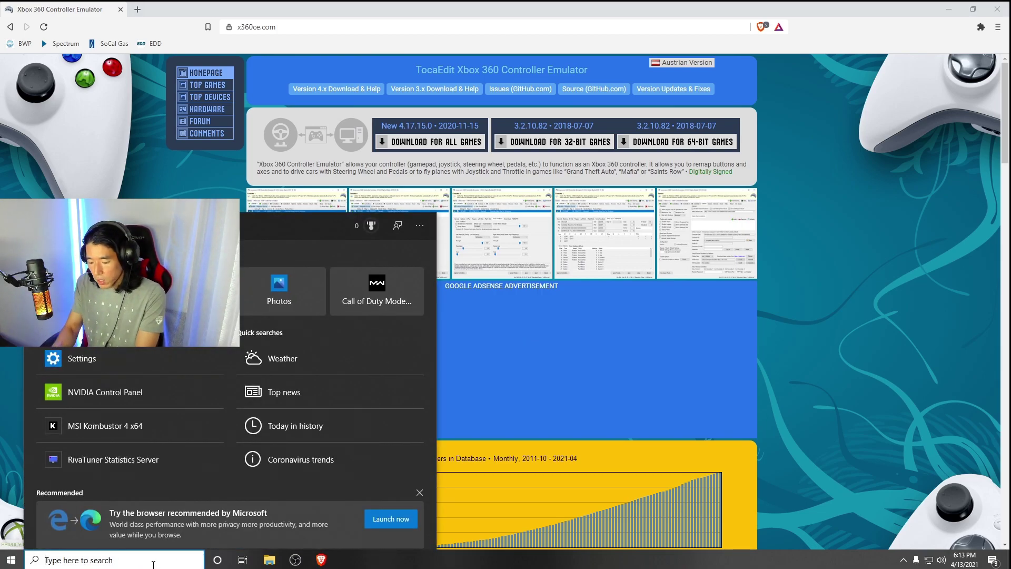
pyautogui.write('setting')
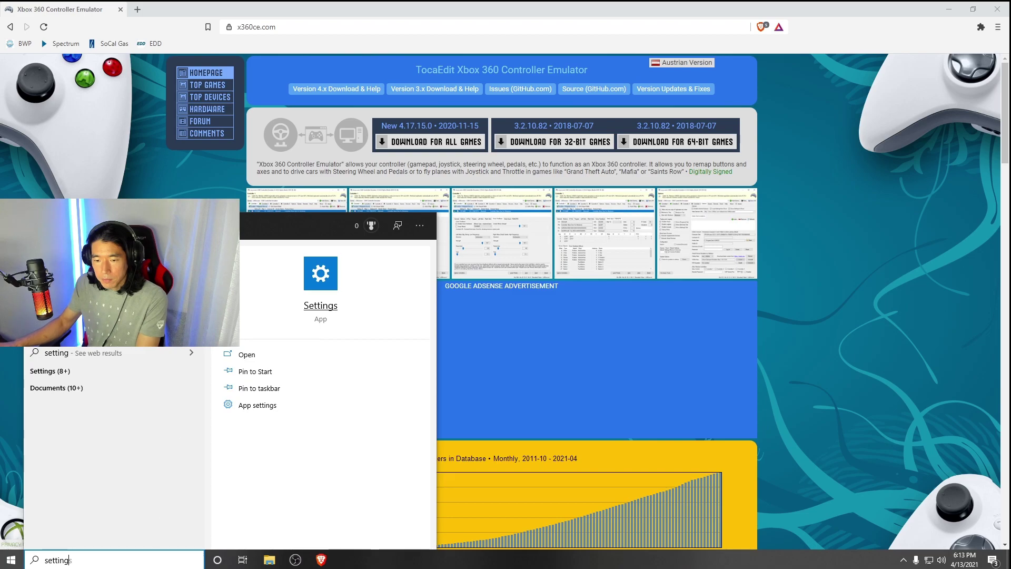
pyautogui.press('Return')
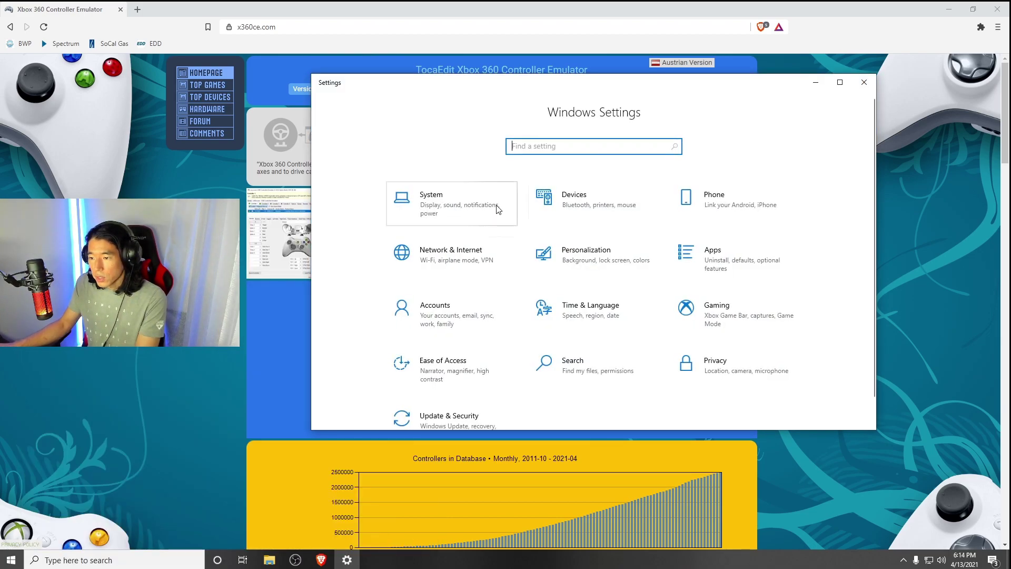
pyautogui.click(462, 211)
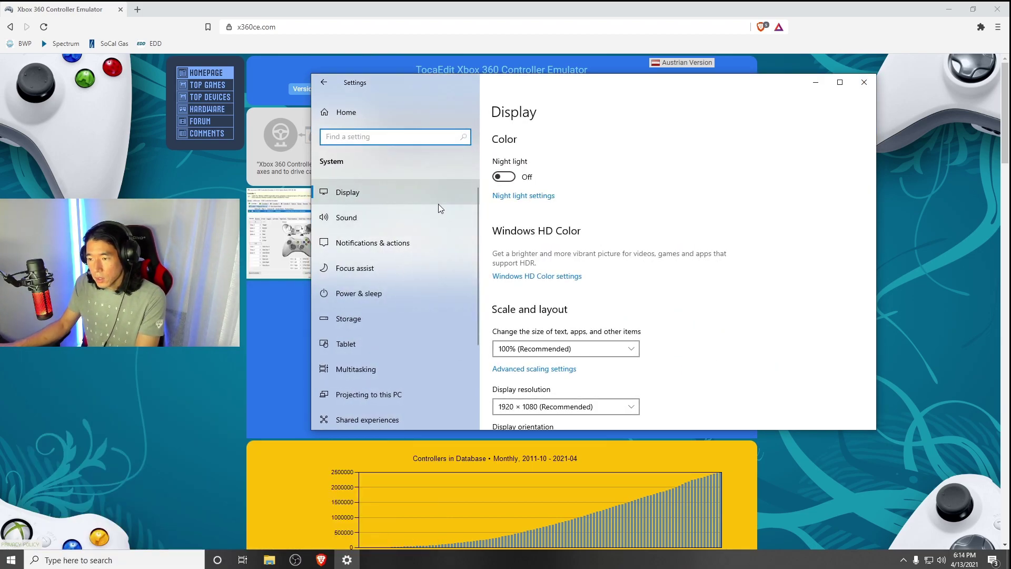
pyautogui.scroll(-3, 416, 217)
pyautogui.click(419, 374)
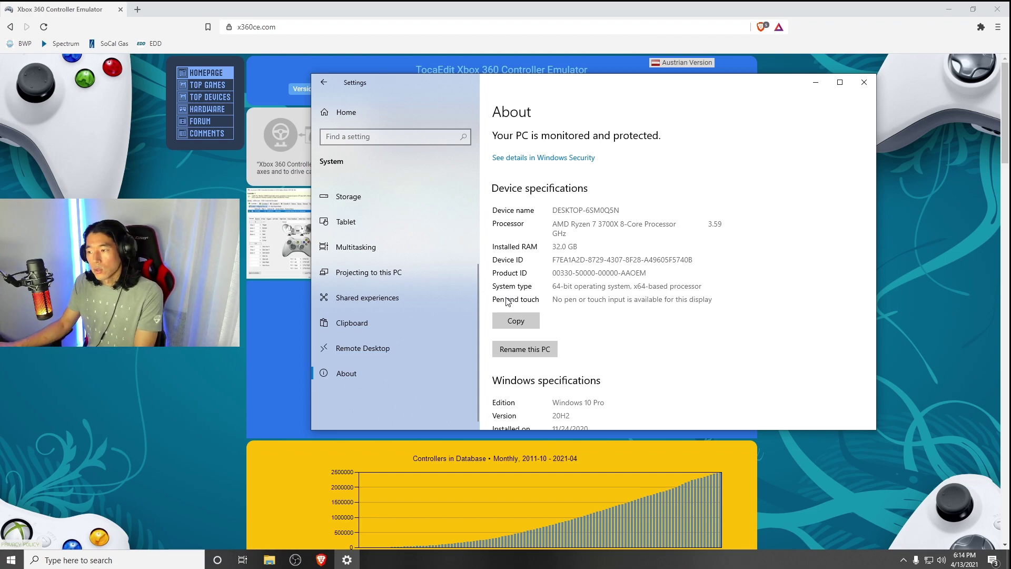
# Download x360ce_x64.zip for 64-bit games to Downloads and open it in WinRAR
pyautogui.click(863, 82)
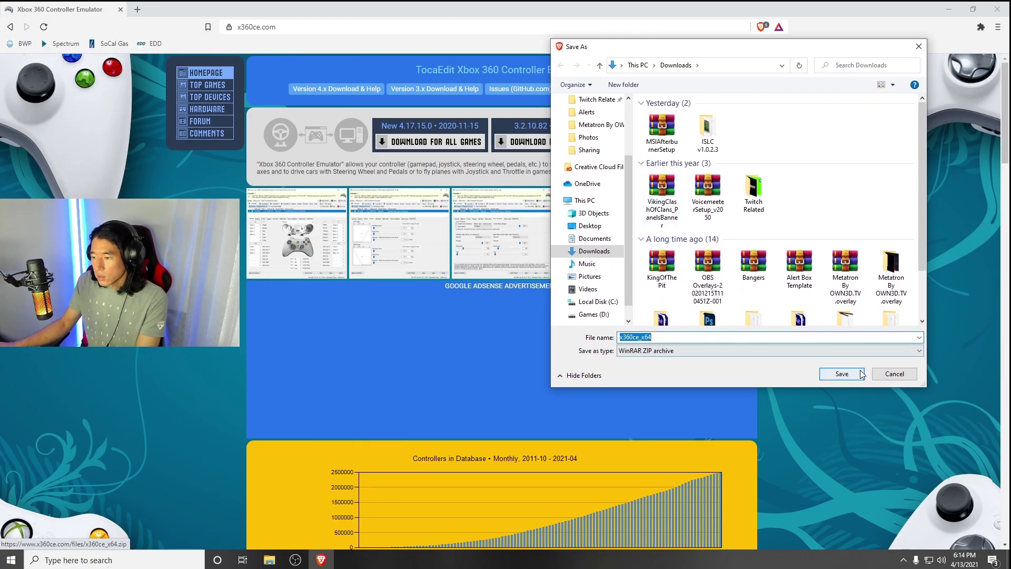
pyautogui.click(842, 374)
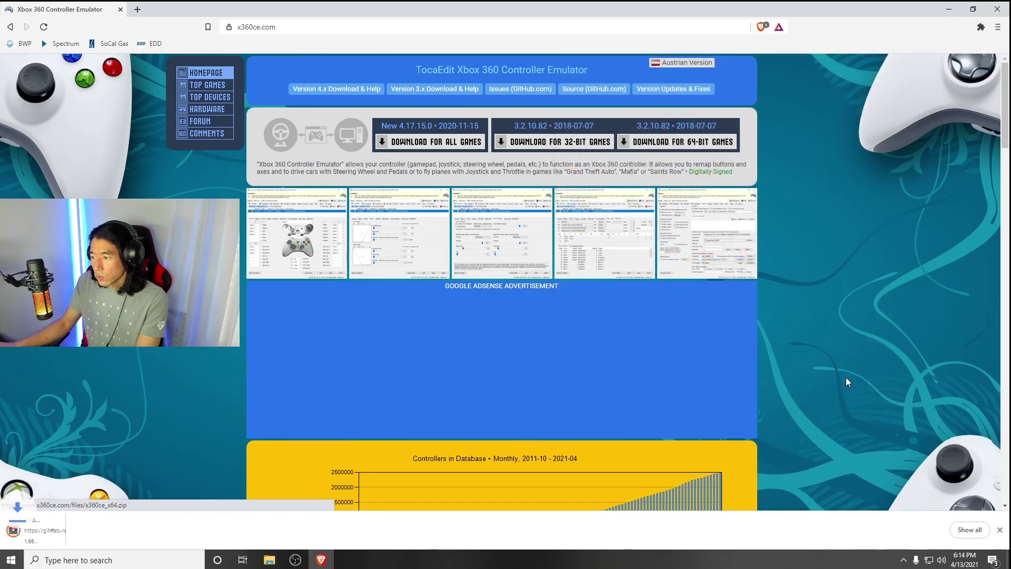
pyautogui.click(60, 533)
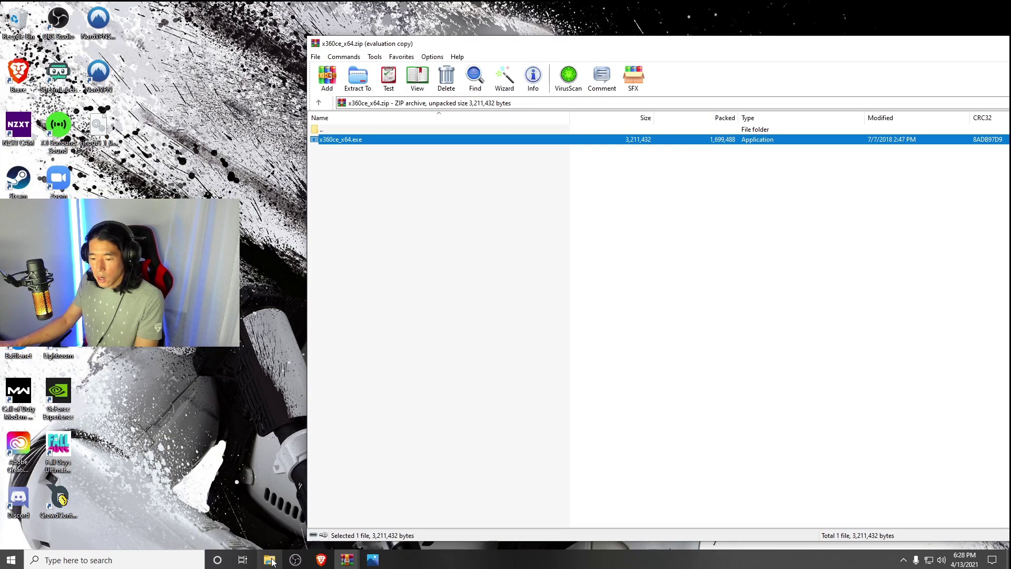
# Open the D:\Call of Duty Modern Warfare folder in File Explorer
pyautogui.click(271, 561)
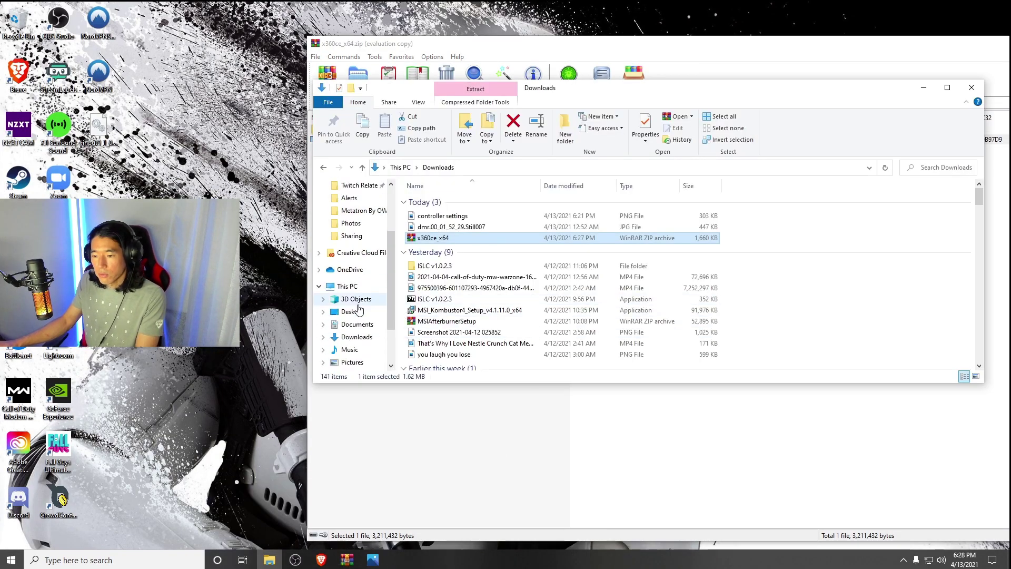
pyautogui.scroll(-2, 358, 310)
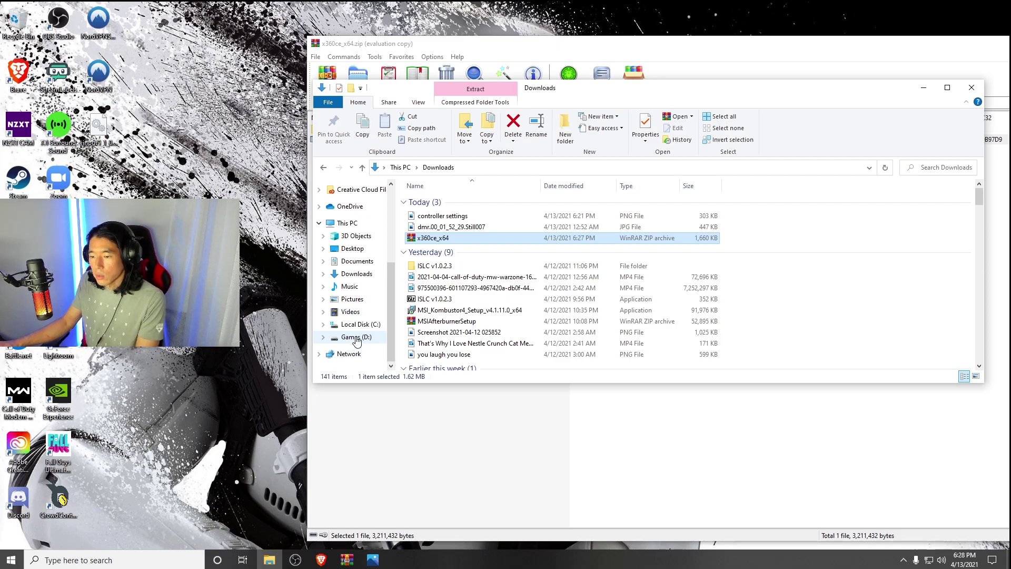
pyautogui.click(356, 338)
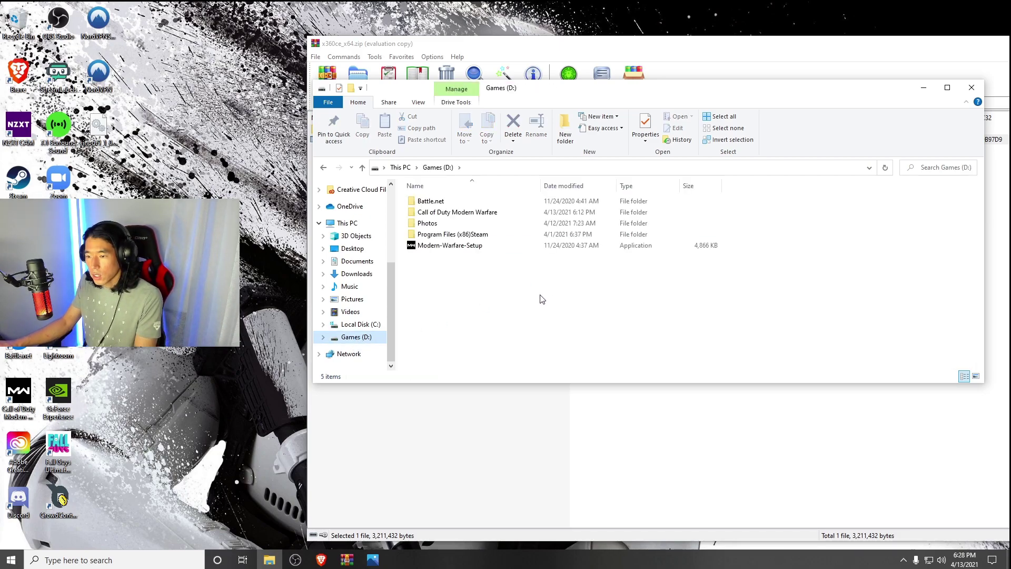
pyautogui.doubleClick(473, 213)
pyautogui.scroll(-10, 471, 295)
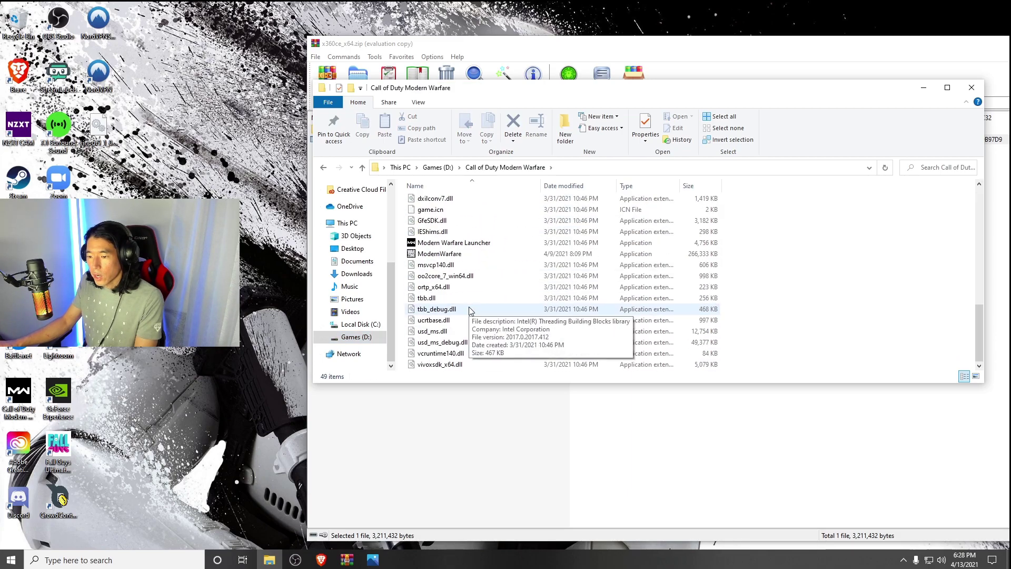
# Arrange the windows side by side and copy x360ce_x64.exe into the game folder
pyautogui.moveTo(483, 91); pyautogui.dragTo(696, 81)
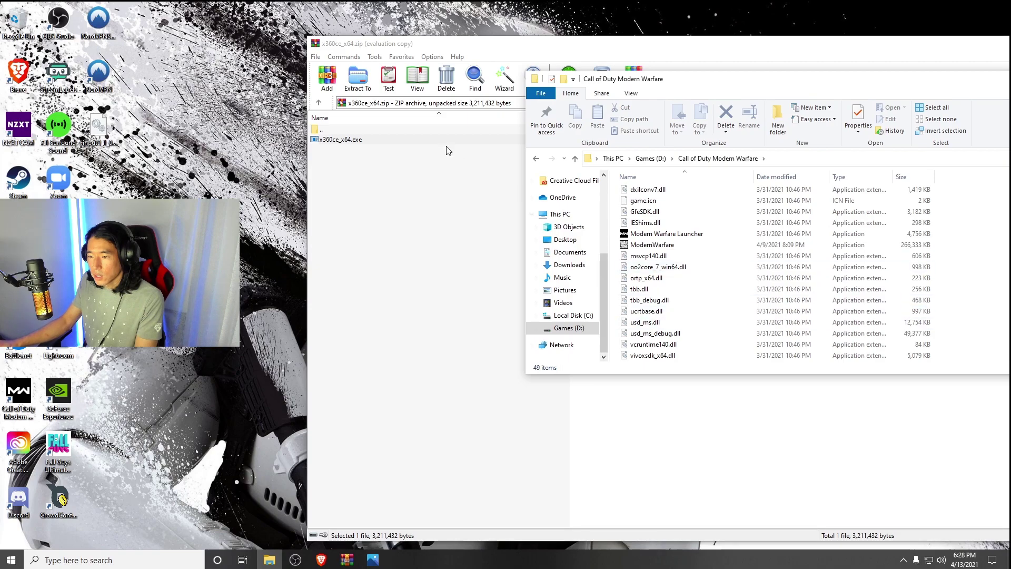
pyautogui.moveTo(451, 47); pyautogui.dragTo(779, 61)
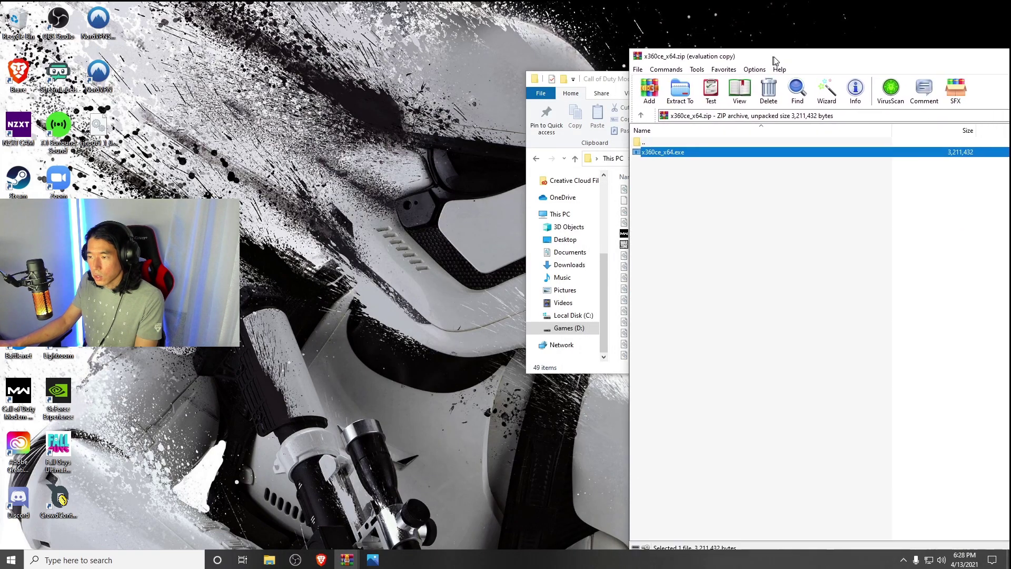
pyautogui.moveTo(611, 79); pyautogui.dragTo(401, 100)
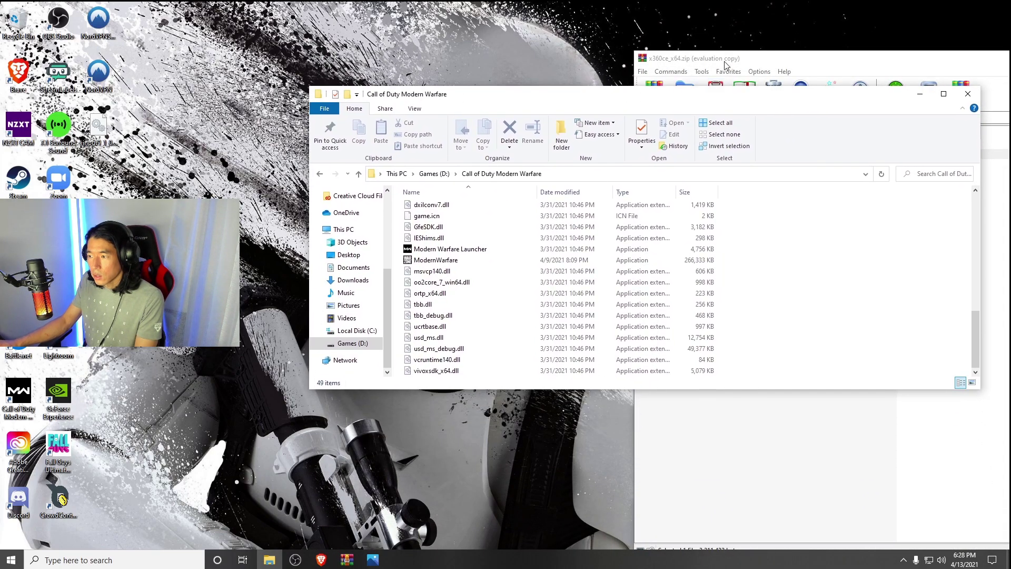
pyautogui.moveTo(726, 64); pyautogui.dragTo(855, 75)
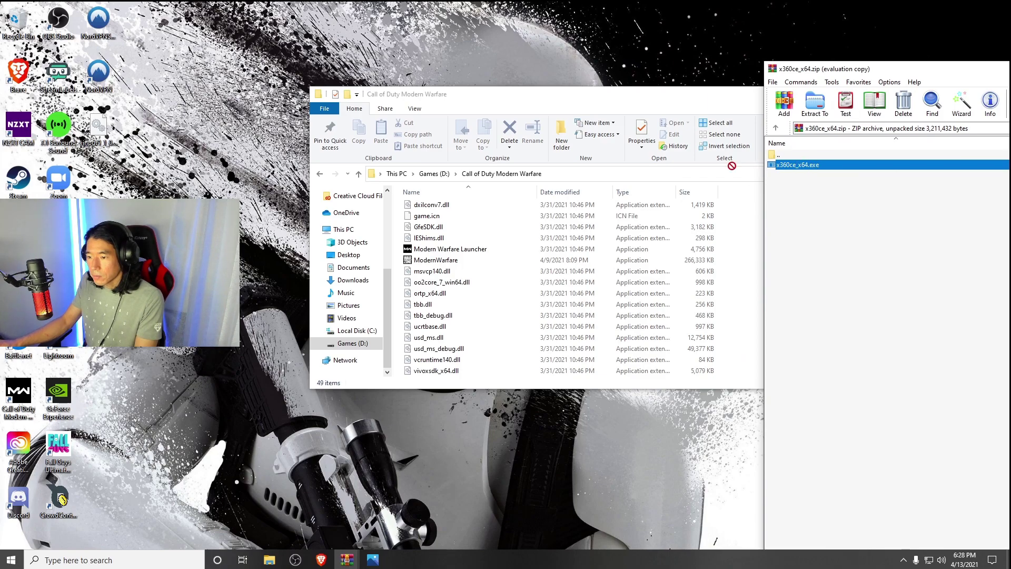
pyautogui.moveTo(733, 166); pyautogui.dragTo(472, 270)
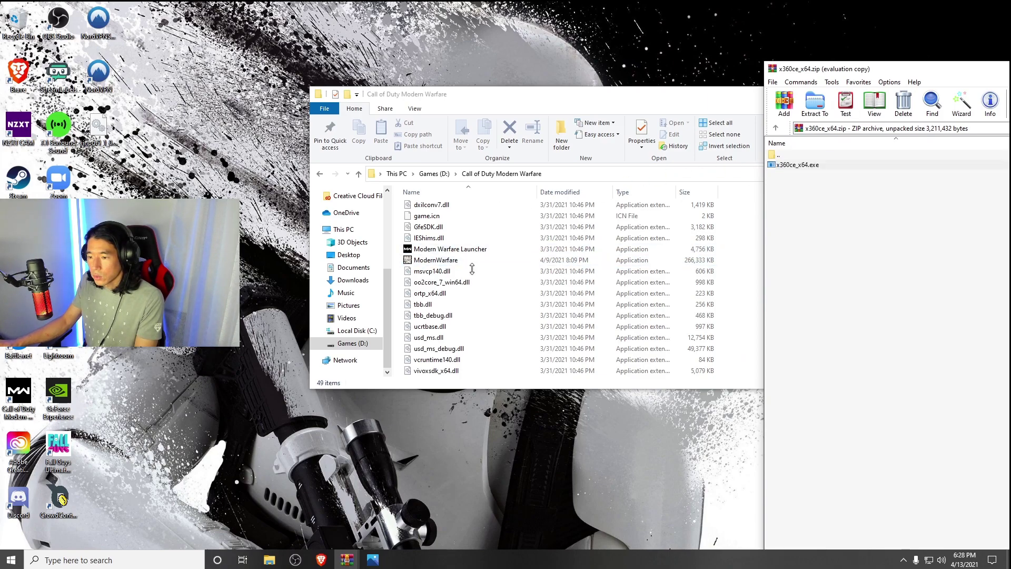
# Check the copied file in the game folder and close the x360ce_x64.zip archive
pyautogui.scroll(6, 456, 311)
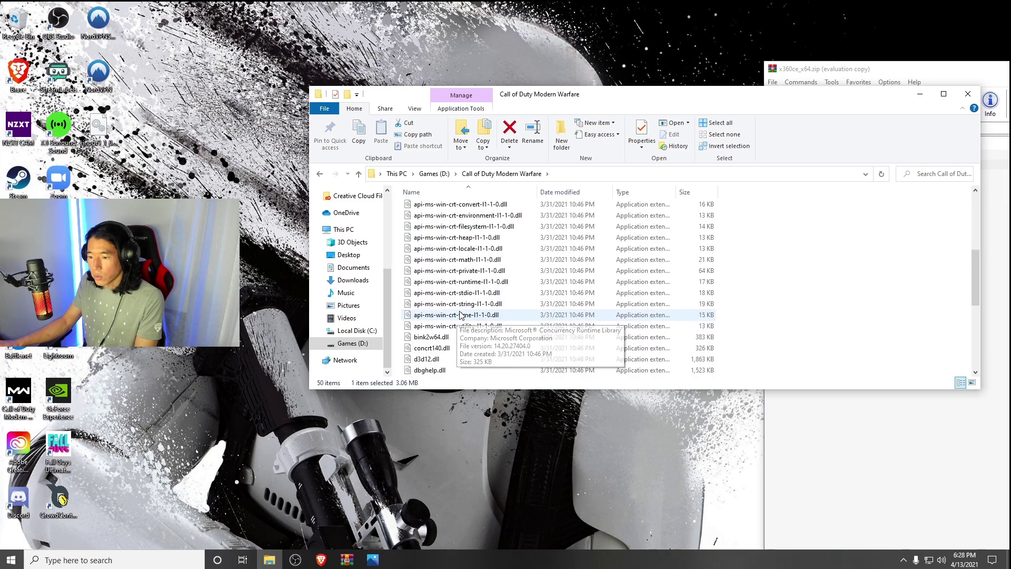
pyautogui.scroll(3, 474, 295)
pyautogui.scroll(-12, 475, 316)
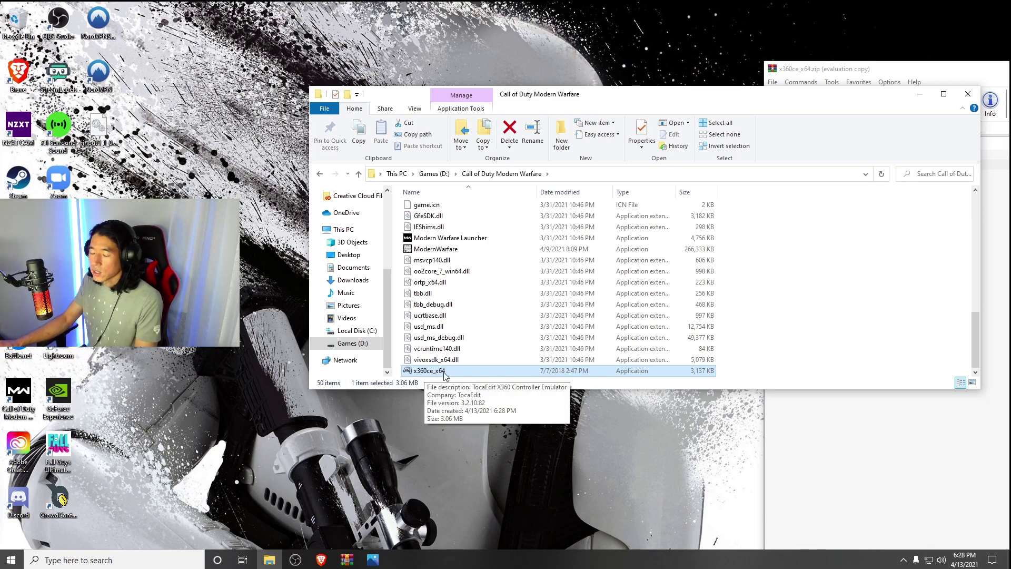
pyautogui.moveTo(881, 72); pyautogui.dragTo(774, 68)
pyautogui.press('Escape')
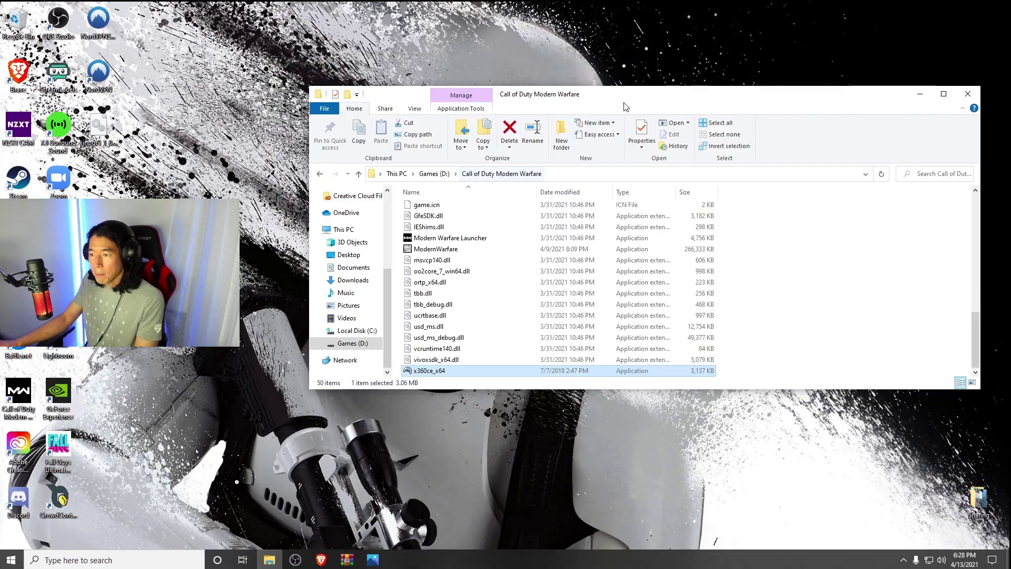
# Run x360ce_x64, create the missing xinput file, cancel the controller search and dismiss the PAD0 error
pyautogui.moveTo(641, 98); pyautogui.dragTo(700, 58)
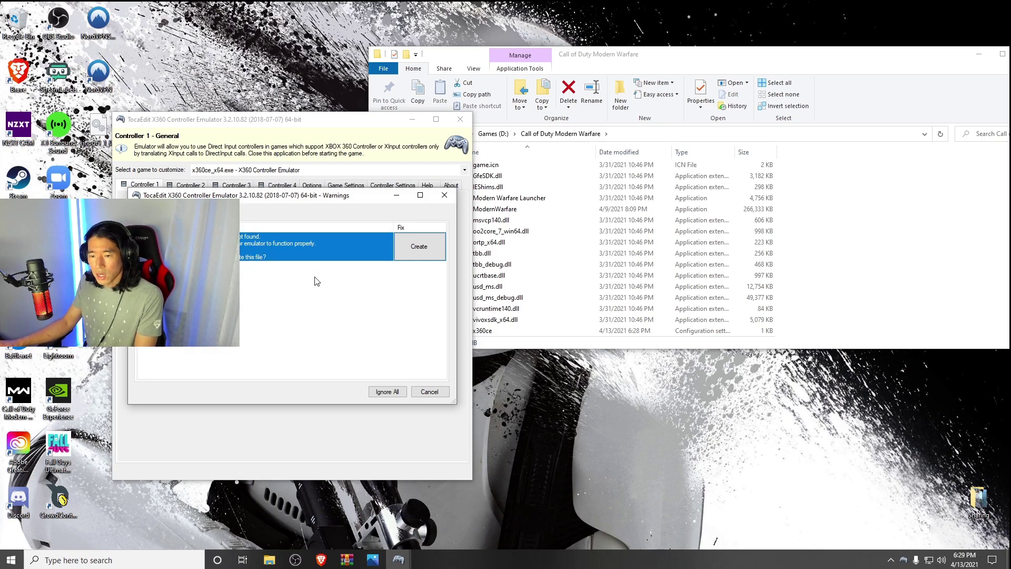
pyautogui.click(420, 253)
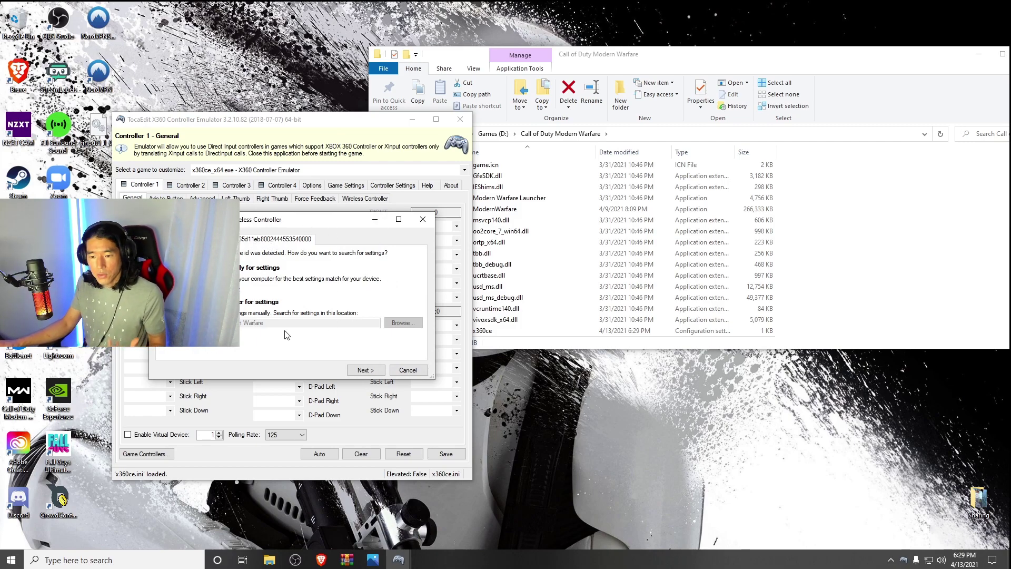
pyautogui.click(408, 371)
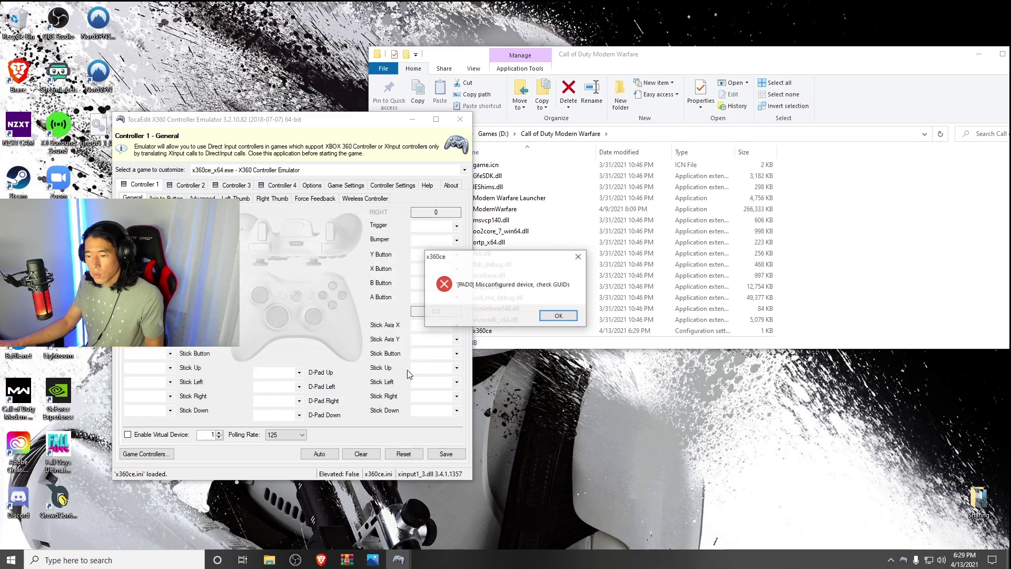
pyautogui.click(568, 319)
pyautogui.moveTo(274, 125); pyautogui.dragTo(524, 57)
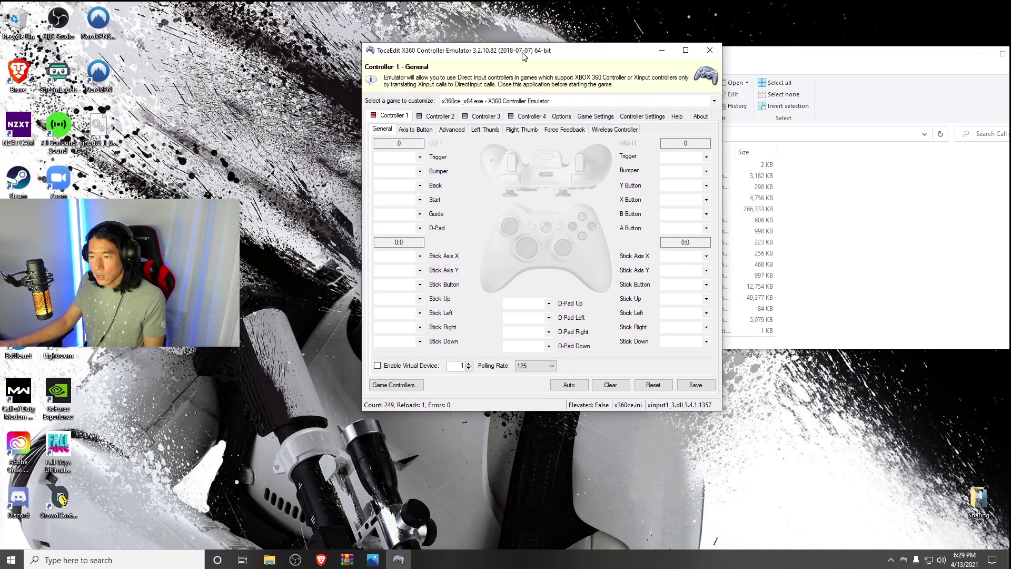
# Open the controller settings.png reference screenshot in Photos beside the emulator window
pyautogui.click(375, 559)
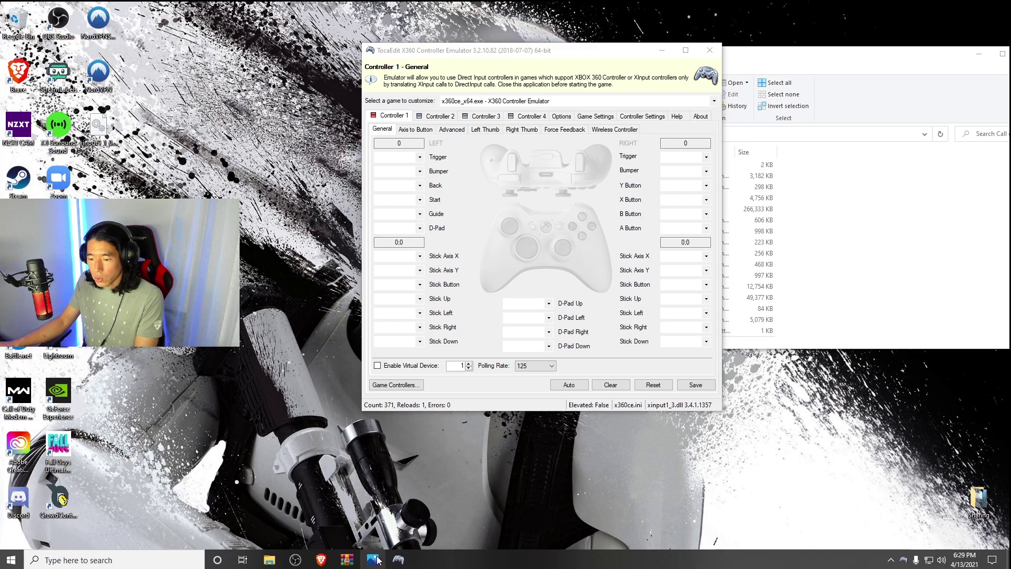
pyautogui.click(374, 560)
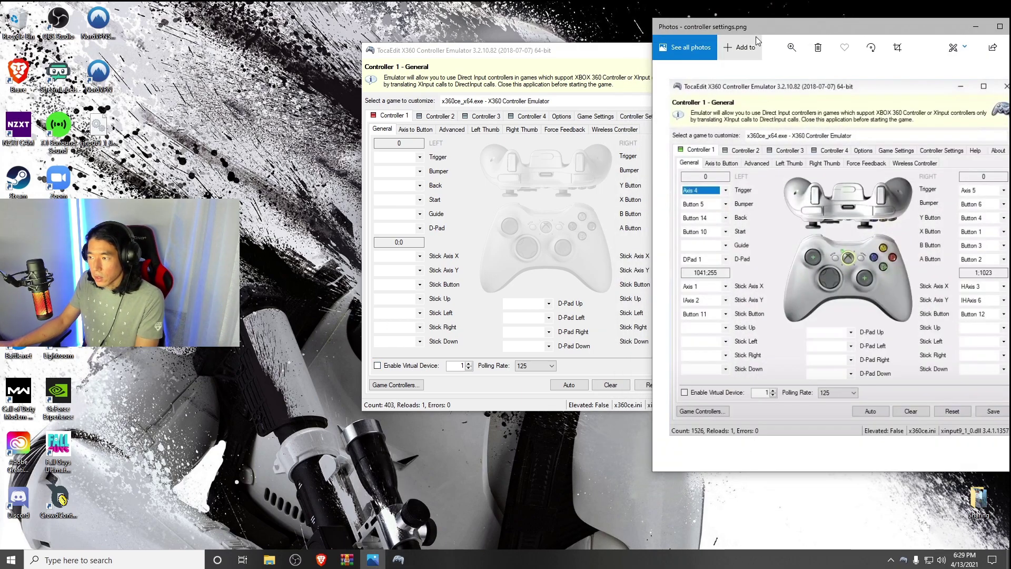
pyautogui.moveTo(746, 32); pyautogui.dragTo(751, 33)
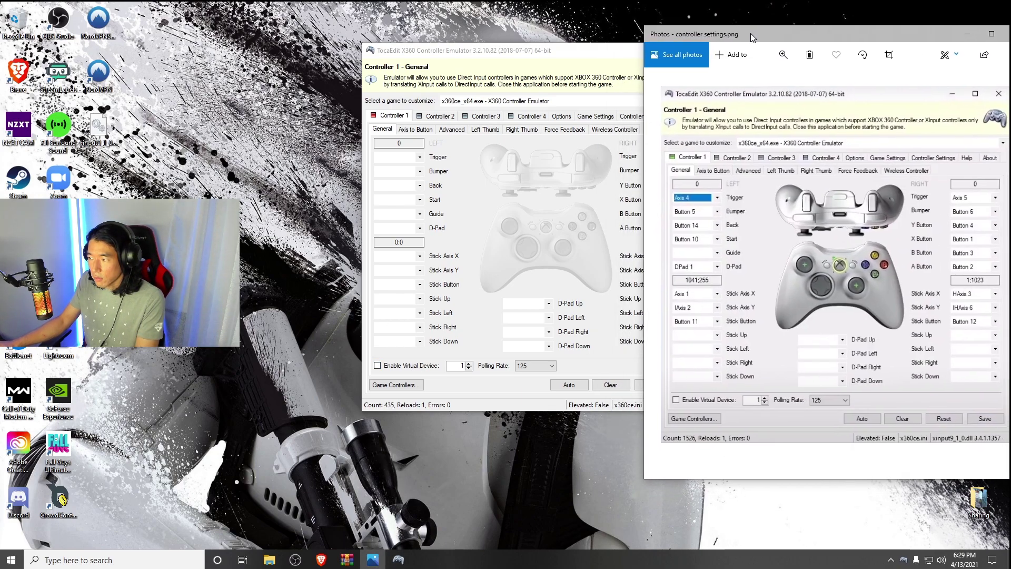
pyautogui.click(550, 61)
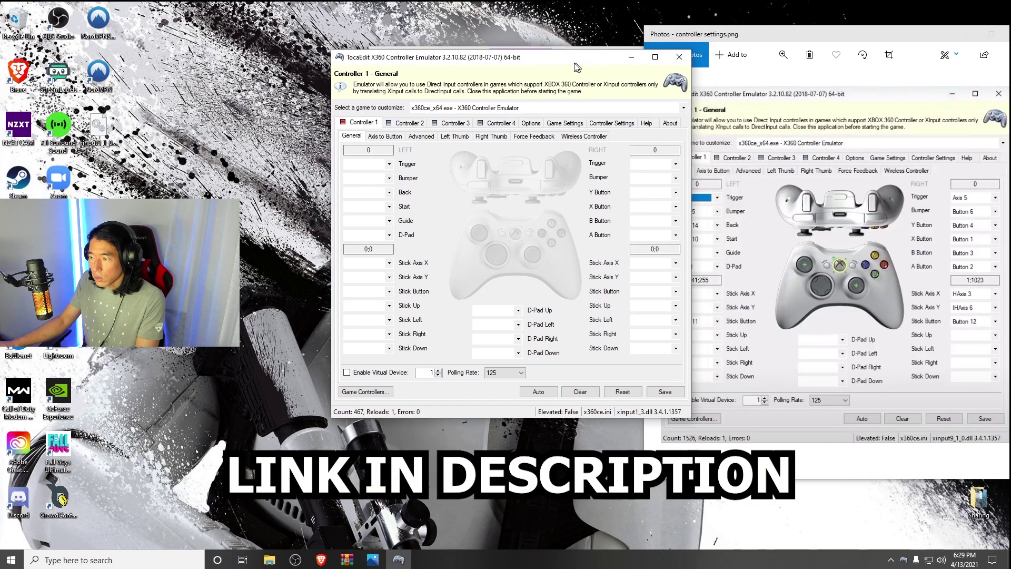
pyautogui.moveTo(606, 59); pyautogui.dragTo(545, 108)
pyautogui.moveTo(764, 31); pyautogui.dragTo(773, 30)
pyautogui.moveTo(576, 104); pyautogui.dragTo(593, 89)
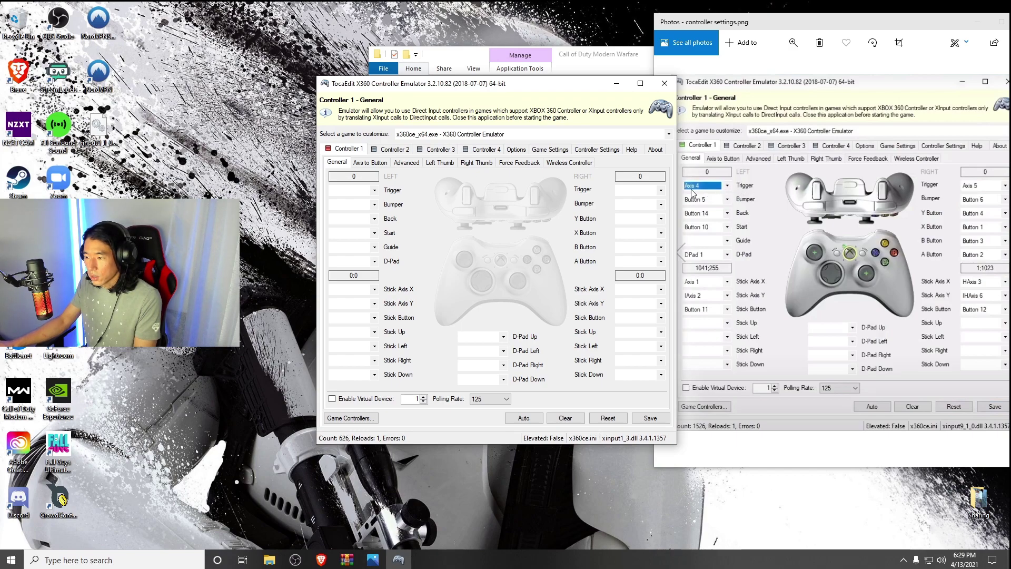
# Map the left Trigger to Axis 4 and the left Bumper to Button 5
pyautogui.click(376, 191)
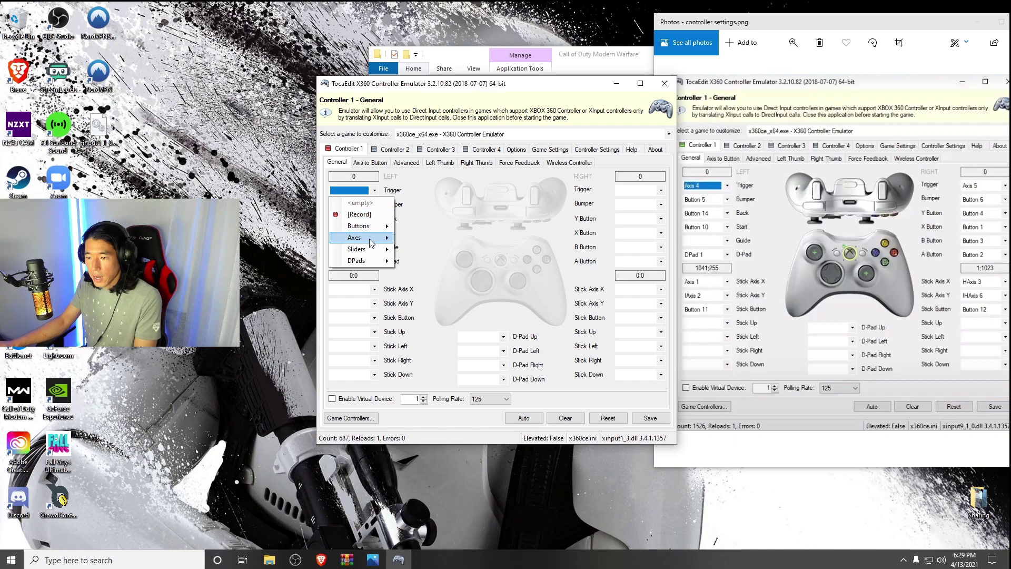
pyautogui.moveTo(371, 243)
pyautogui.click(438, 305)
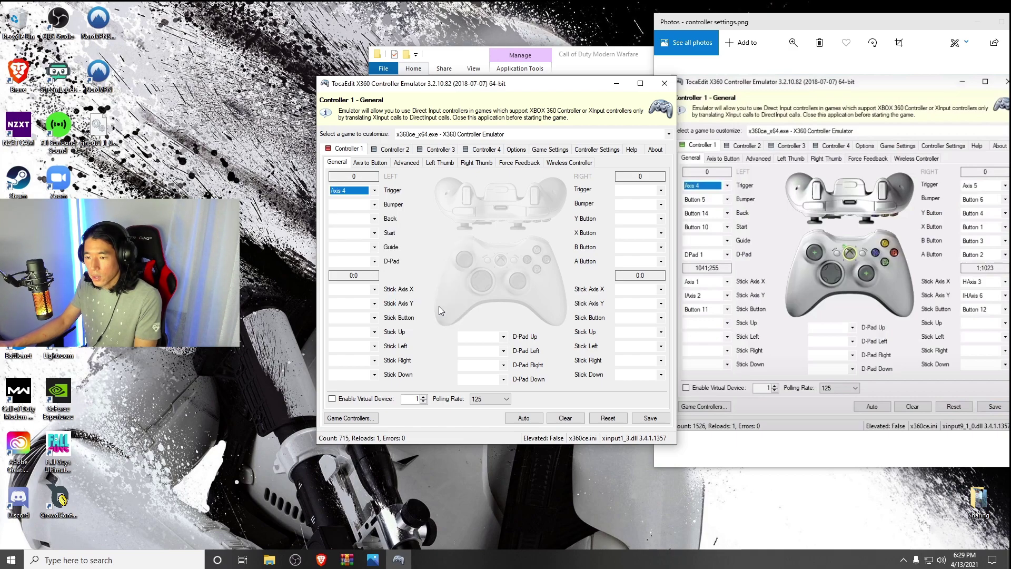
pyautogui.click(558, 315)
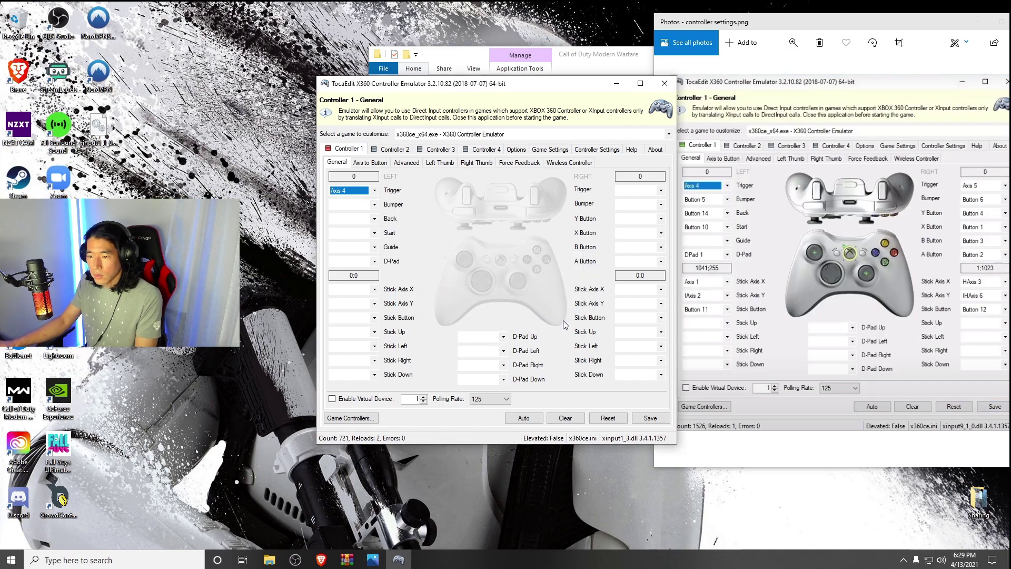
pyautogui.click(374, 204)
pyautogui.moveTo(364, 240)
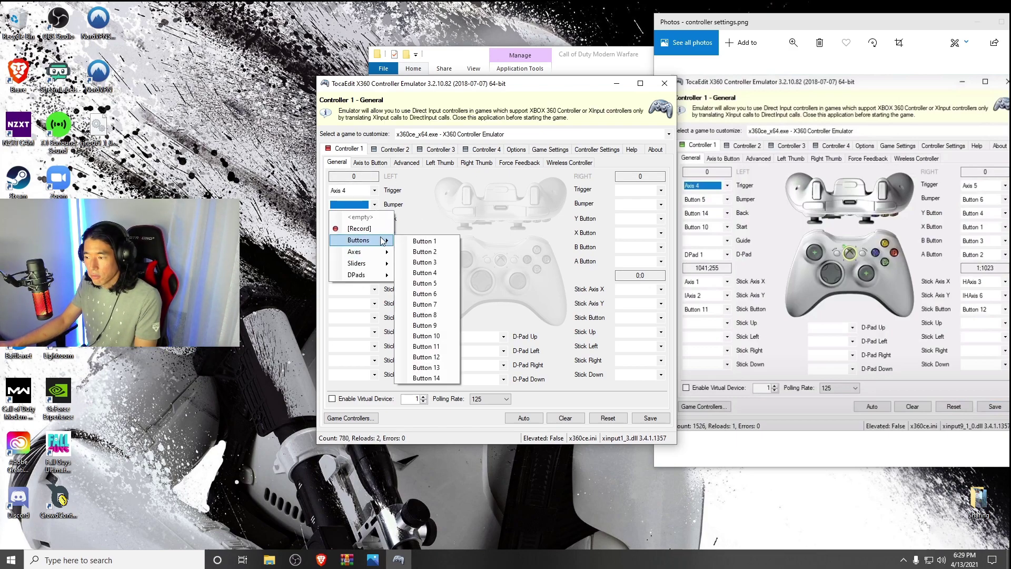
pyautogui.click(448, 283)
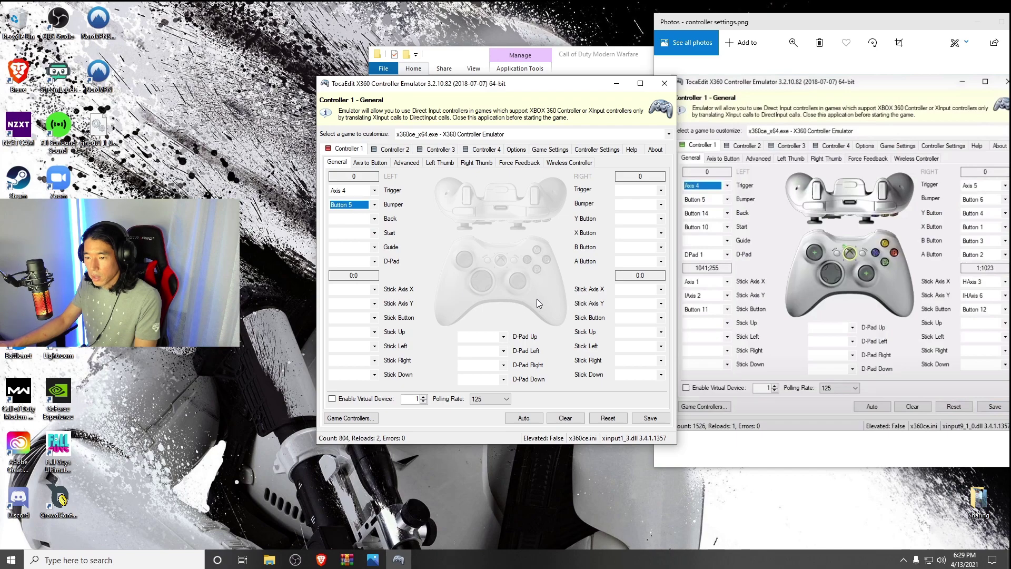
pyautogui.click(560, 316)
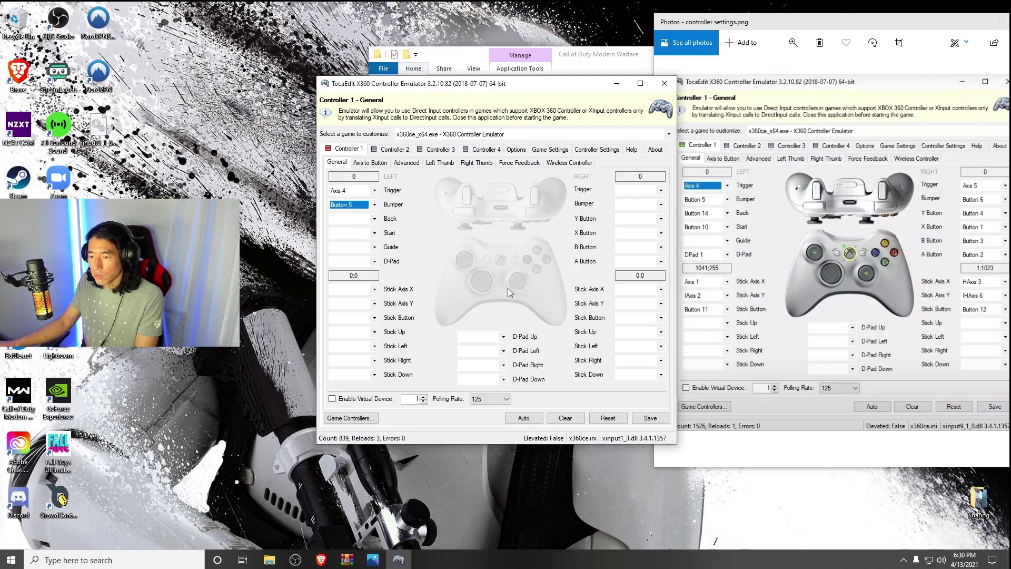
# Map Back to Button 14 and Start to Button 10
pyautogui.click(375, 219)
pyautogui.click(374, 235)
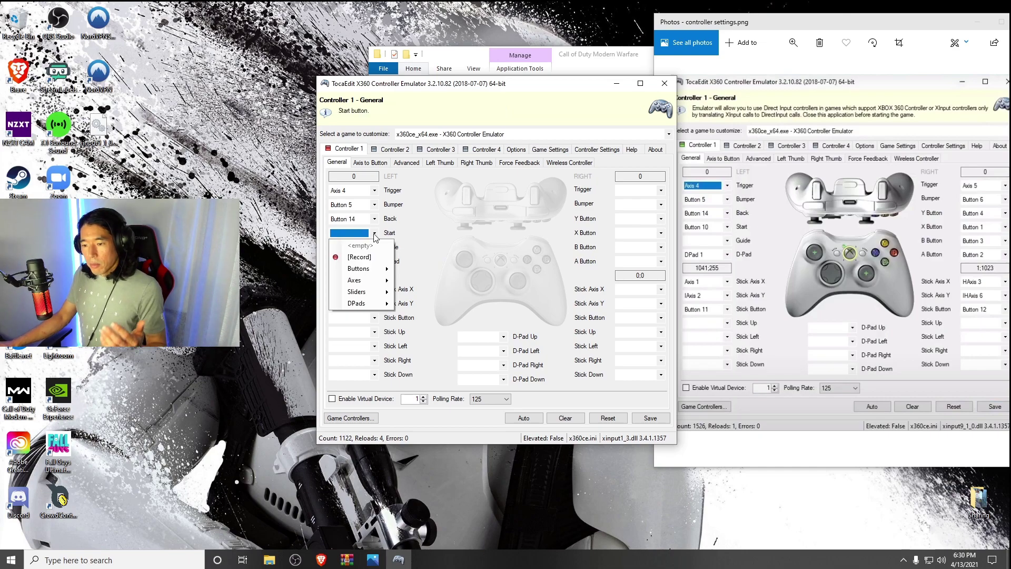
pyautogui.moveTo(375, 271)
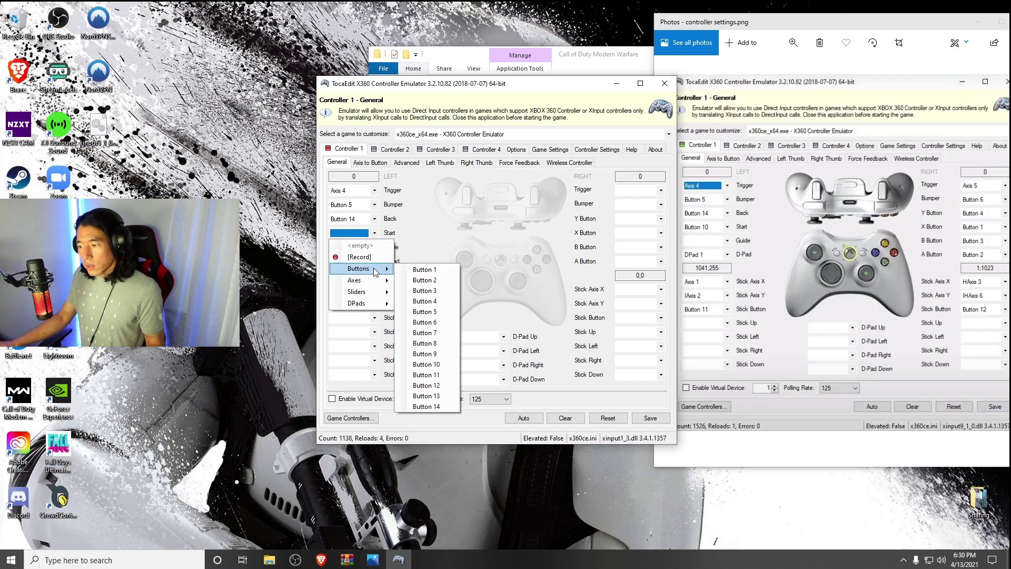
pyautogui.click(450, 372)
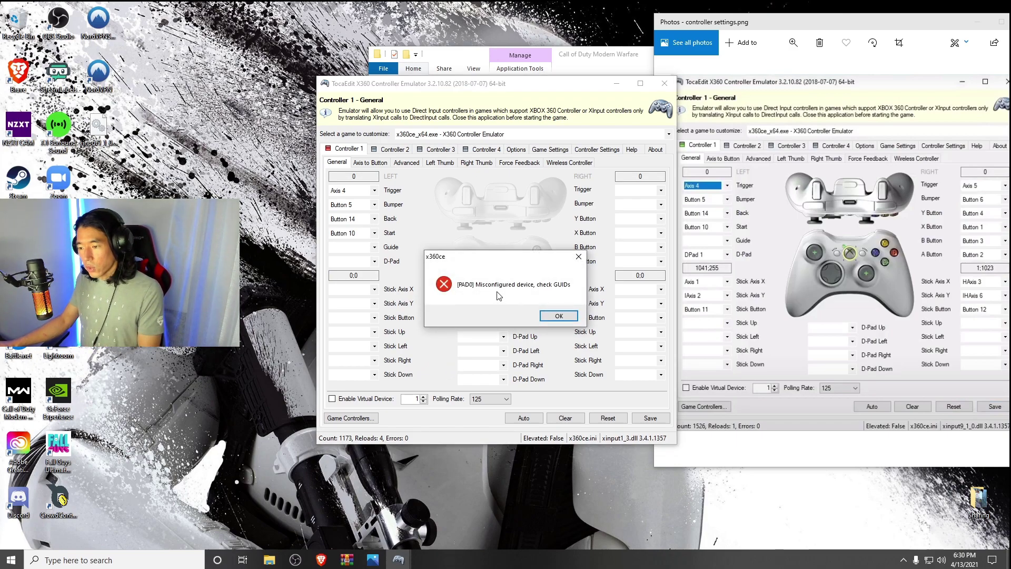
# Dismiss the misconfigured device error that appeared after mapping Start
pyautogui.click(560, 316)
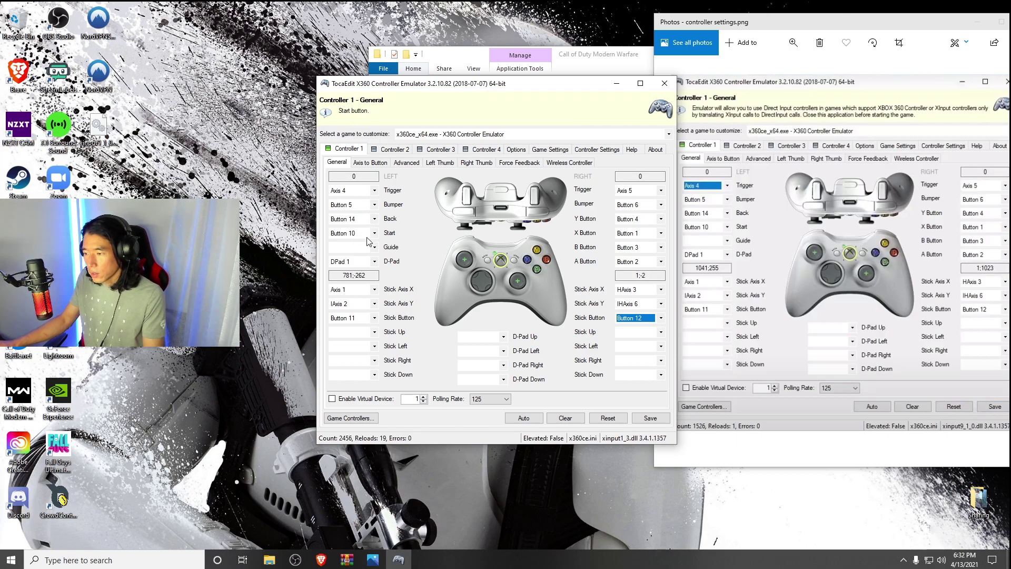
# Save the Controller 1 mapping, review the A button options unchanged, and save again
pyautogui.click(651, 419)
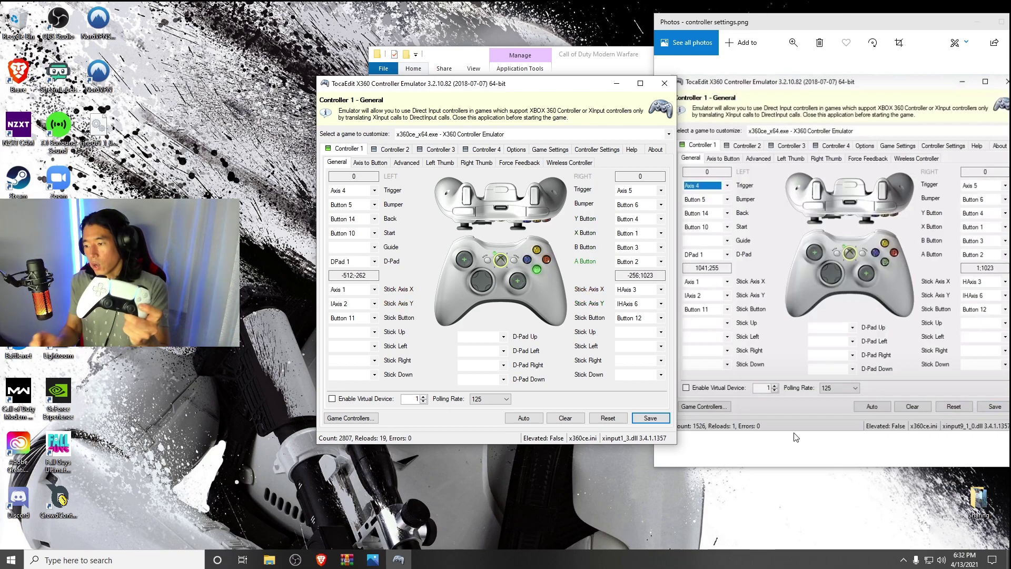
pyautogui.click(661, 262)
pyautogui.click(657, 286)
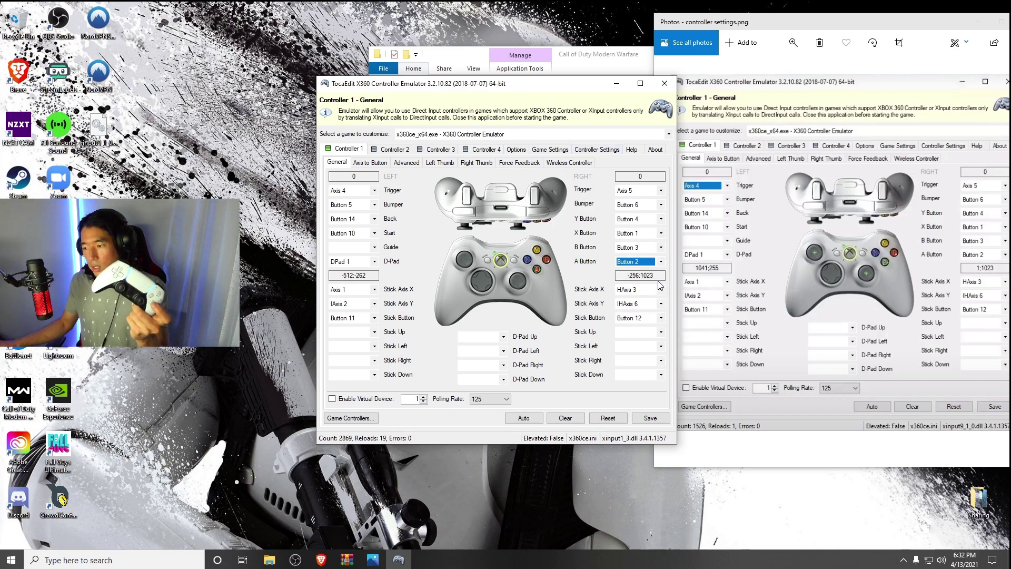
pyautogui.click(653, 420)
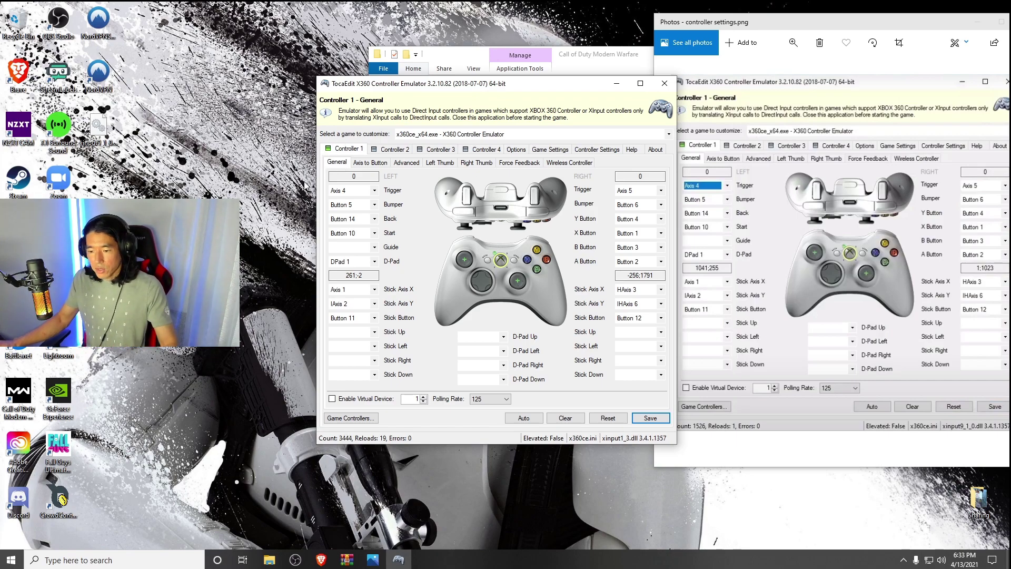
# Close the controller emulator and the reference screenshot window
pyautogui.click(664, 84)
pyautogui.moveTo(995, 29); pyautogui.dragTo(939, 31)
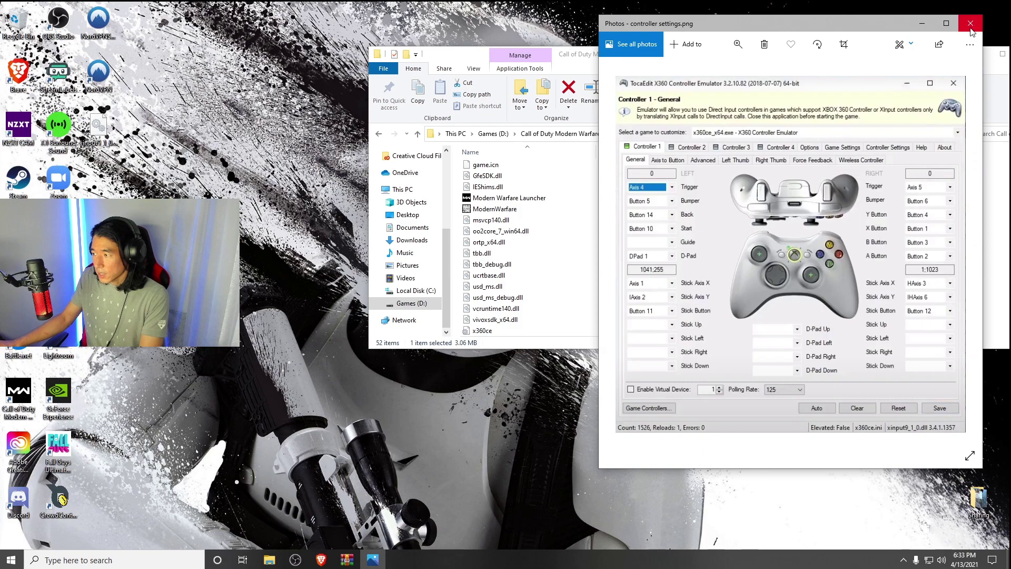
pyautogui.click(972, 25)
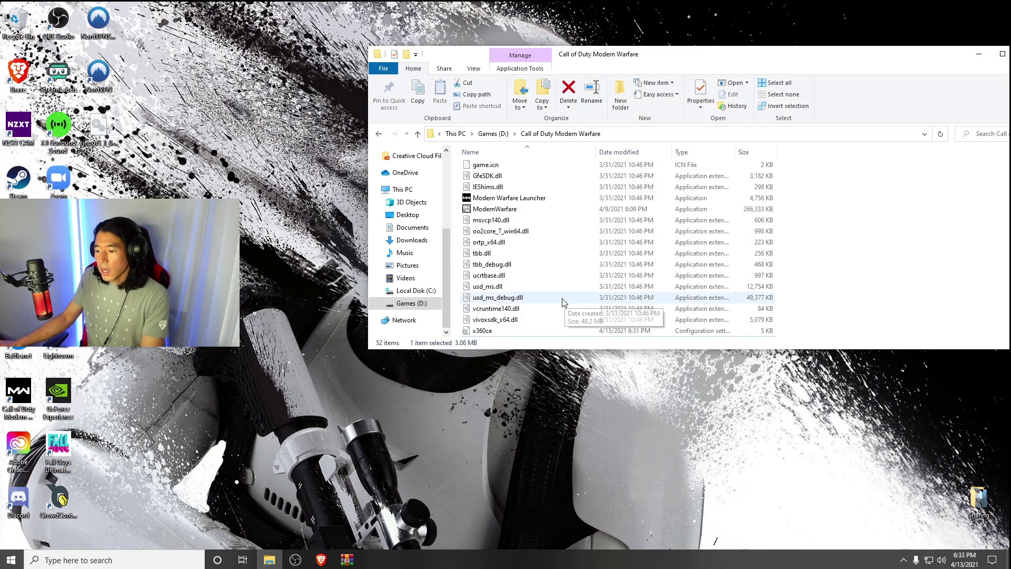
# Make the game folder window taller and select xinput1_3.dll
pyautogui.moveTo(664, 50); pyautogui.dragTo(664, 52)
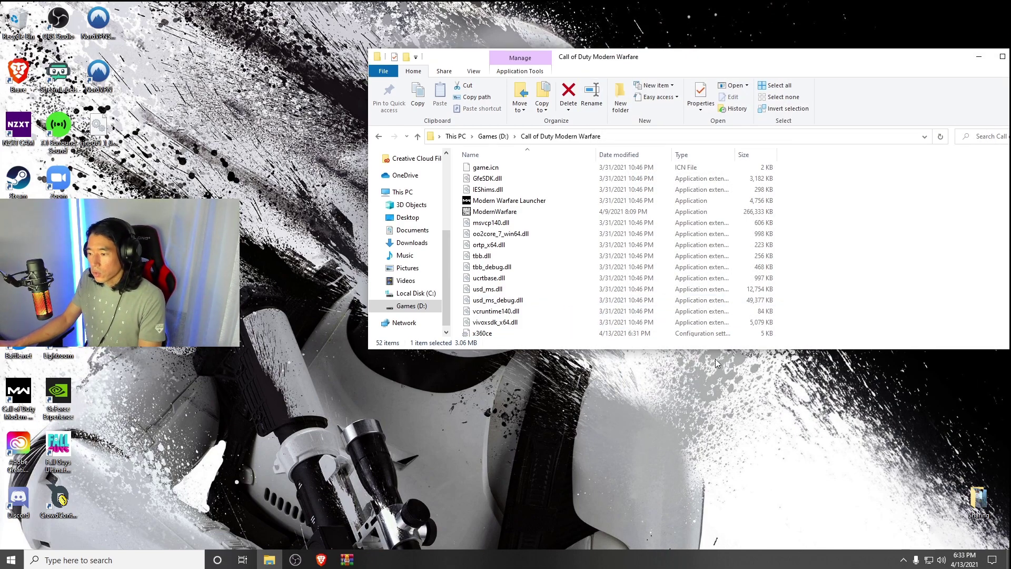
pyautogui.moveTo(720, 349); pyautogui.dragTo(718, 398)
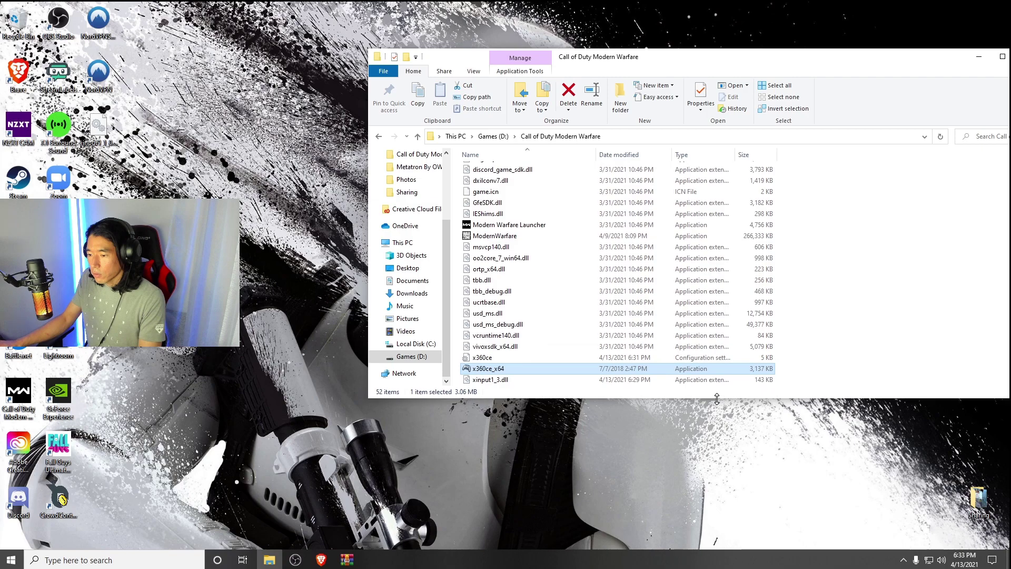
pyautogui.click(509, 380)
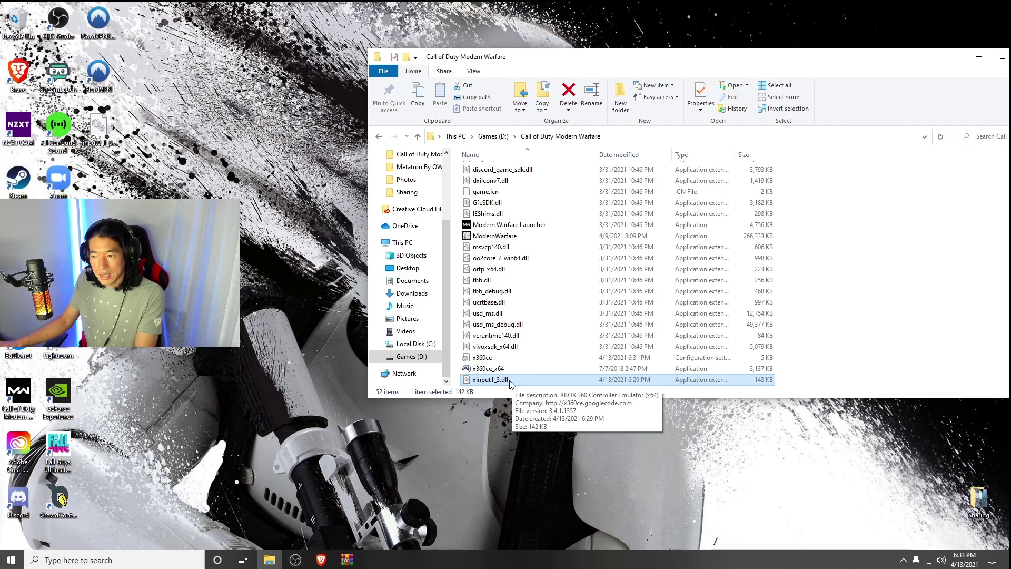
# Rename xinput1_3.dll in the game folder to xinput9_1_0.dll and bring the window fully on screen
pyautogui.rightClick(504, 380)
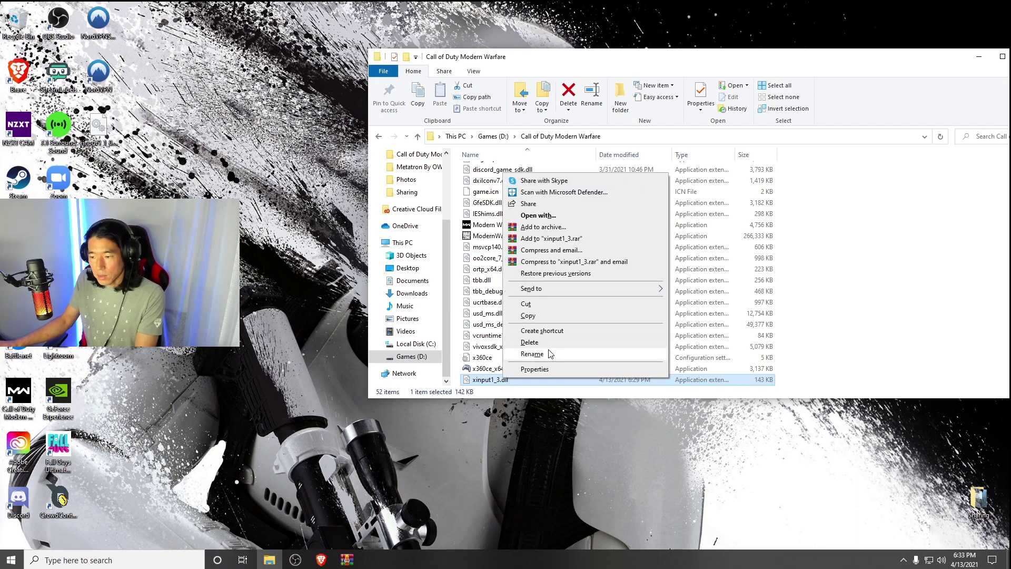
pyautogui.click(514, 386)
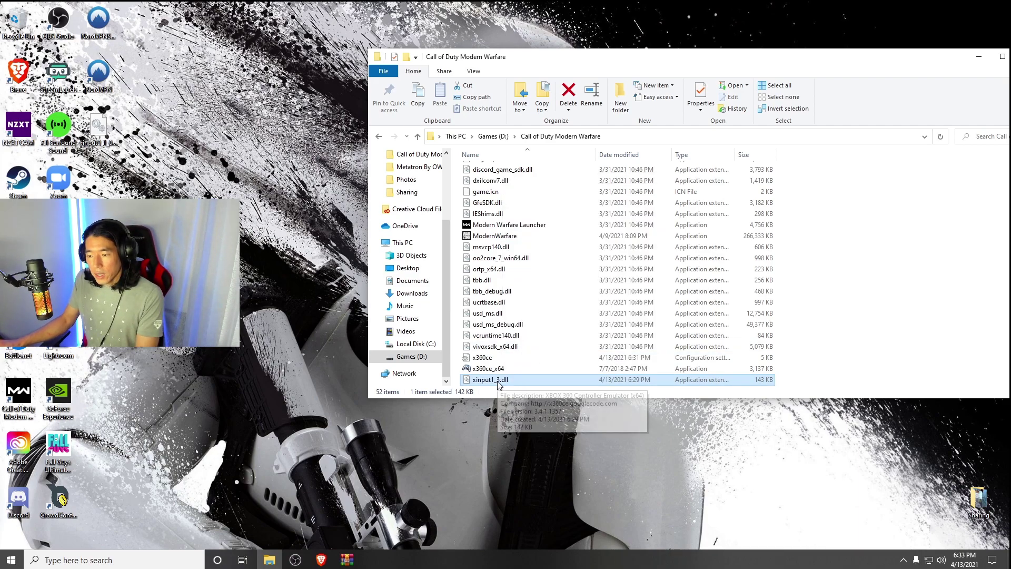
pyautogui.rightClick(496, 384)
pyautogui.click(543, 358)
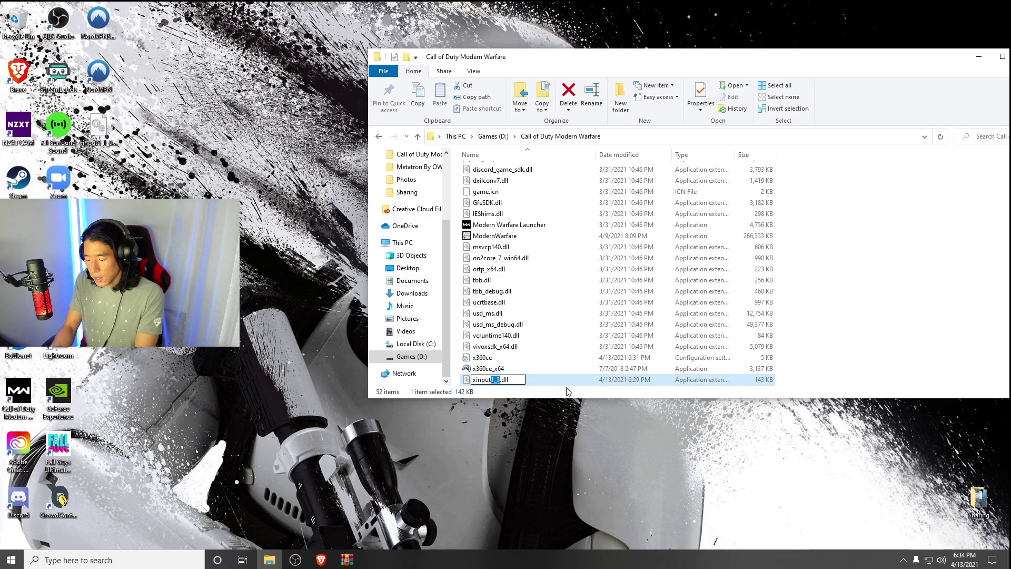
pyautogui.write('9_')
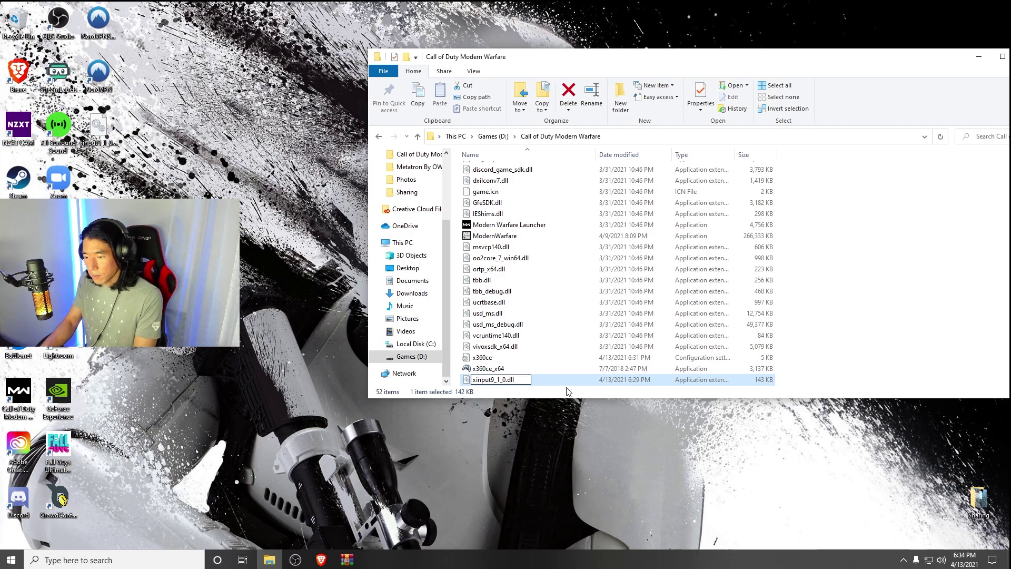
pyautogui.click(252, 310)
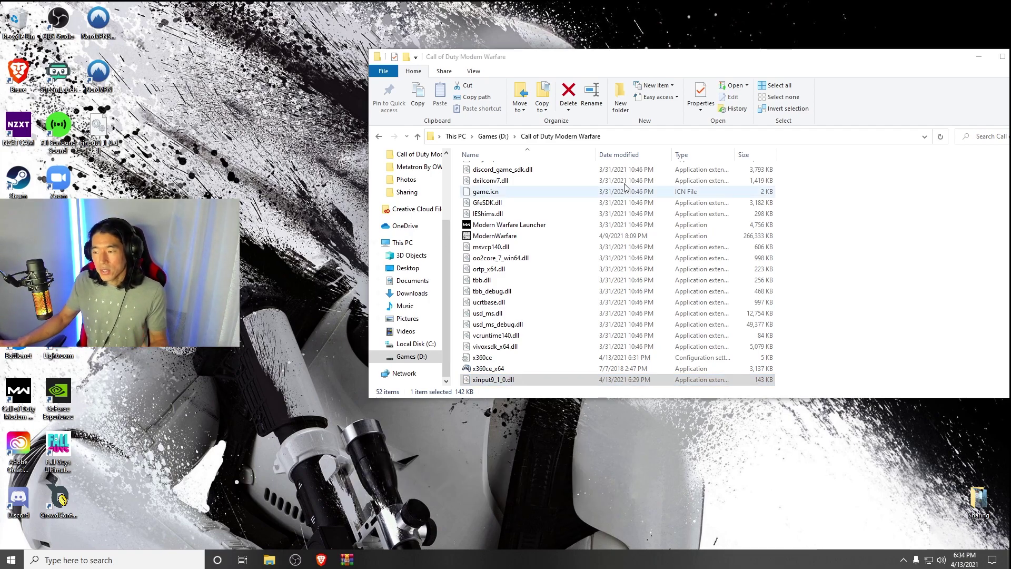
pyautogui.moveTo(933, 66); pyautogui.dragTo(838, 64)
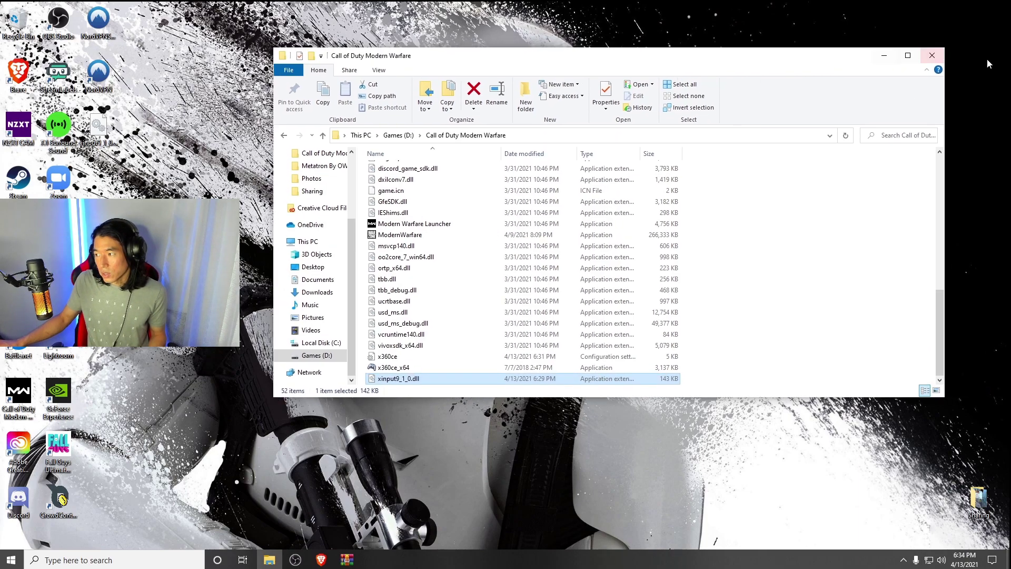
# Close the game folder, check Input Device in Warzone's Options, and return to the launch menu
pyautogui.click(942, 59)
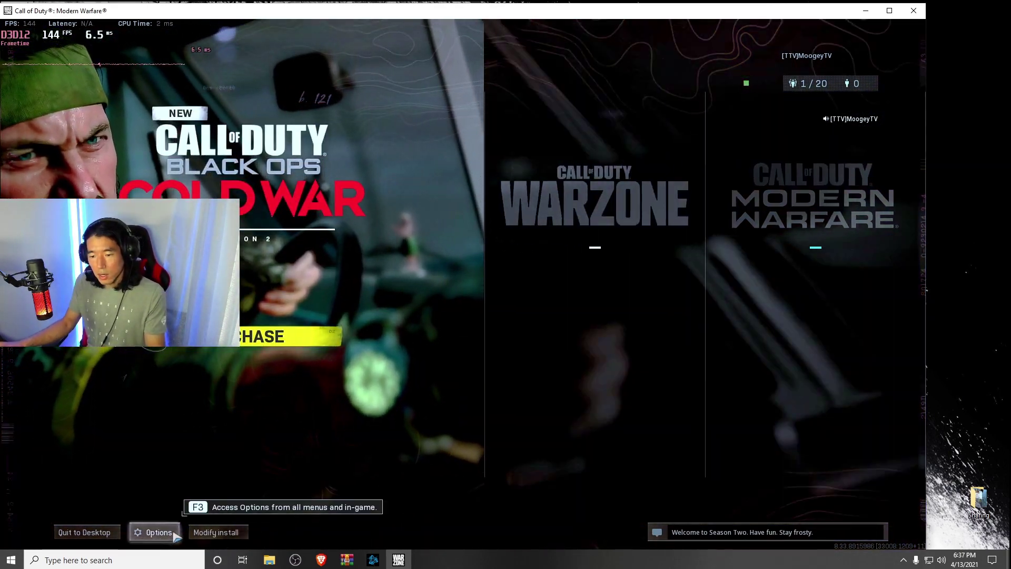
pyautogui.click(158, 533)
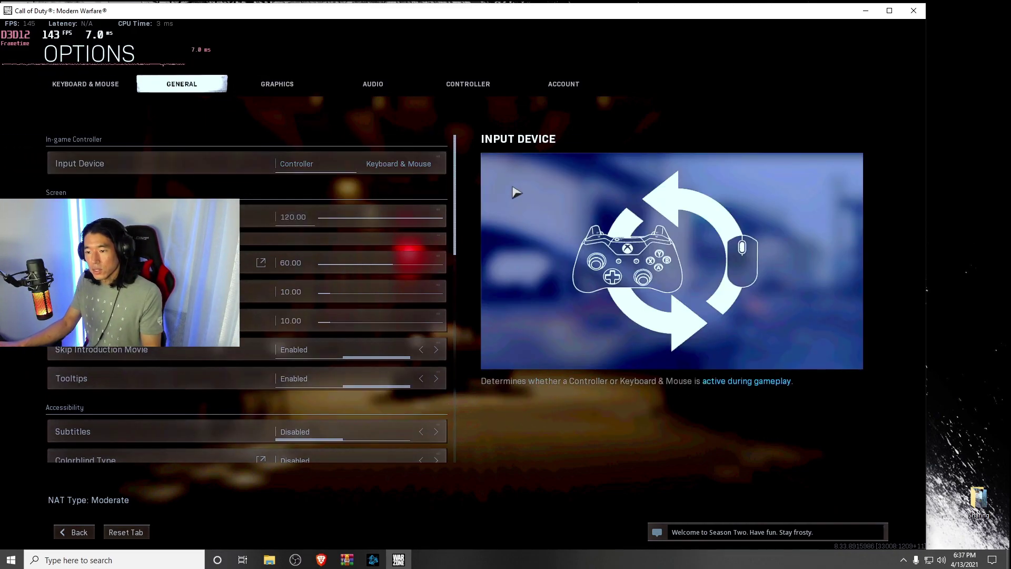
pyautogui.click(79, 533)
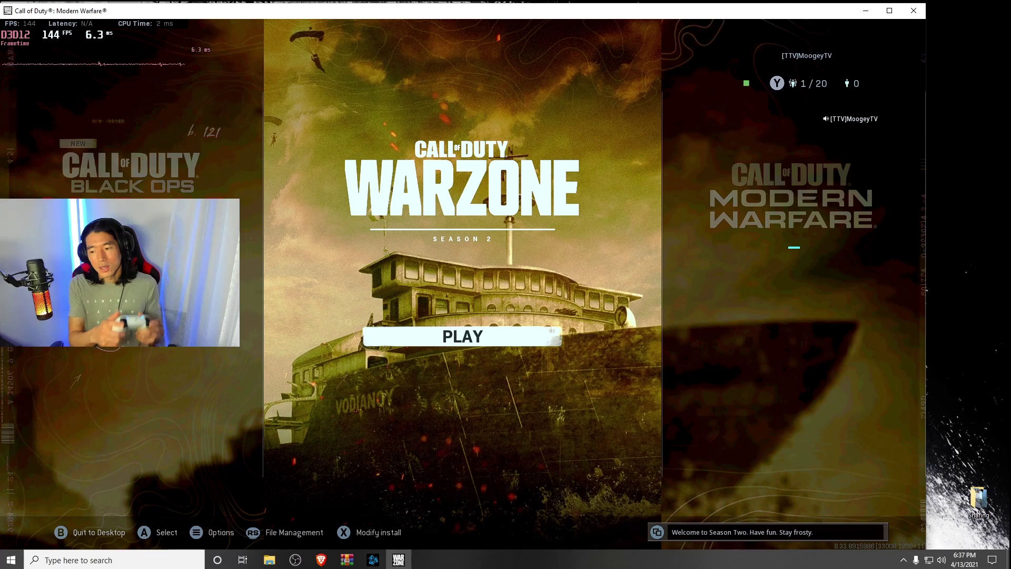
# Enter Warzone, browse the menu tabs with LB/RB, and pick Rebirth Resurgence Quads
pyautogui.press('Return')
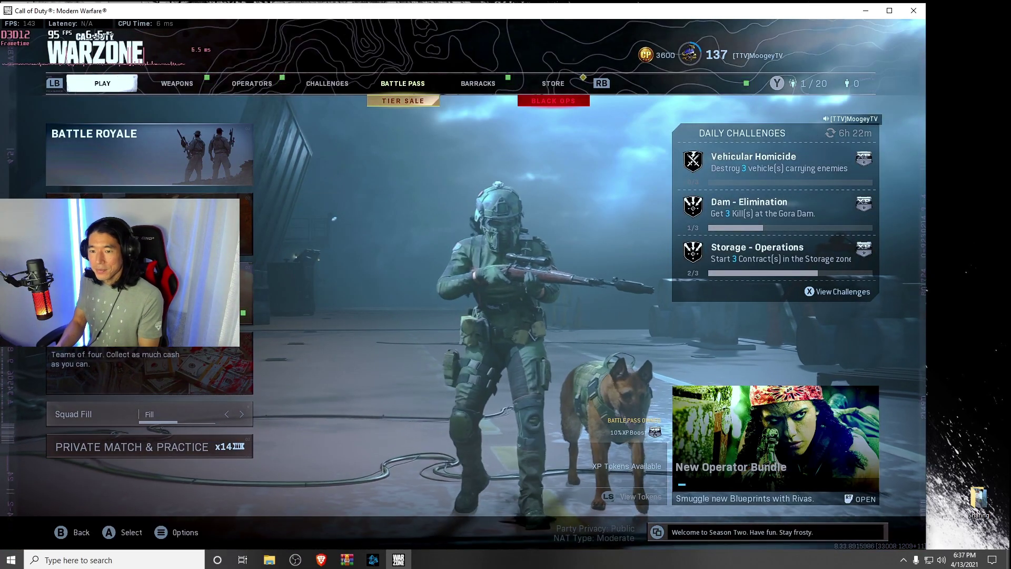
pyautogui.press('e')
pyautogui.press('e')
pyautogui.press('e')
pyautogui.press('e')
pyautogui.press('e')
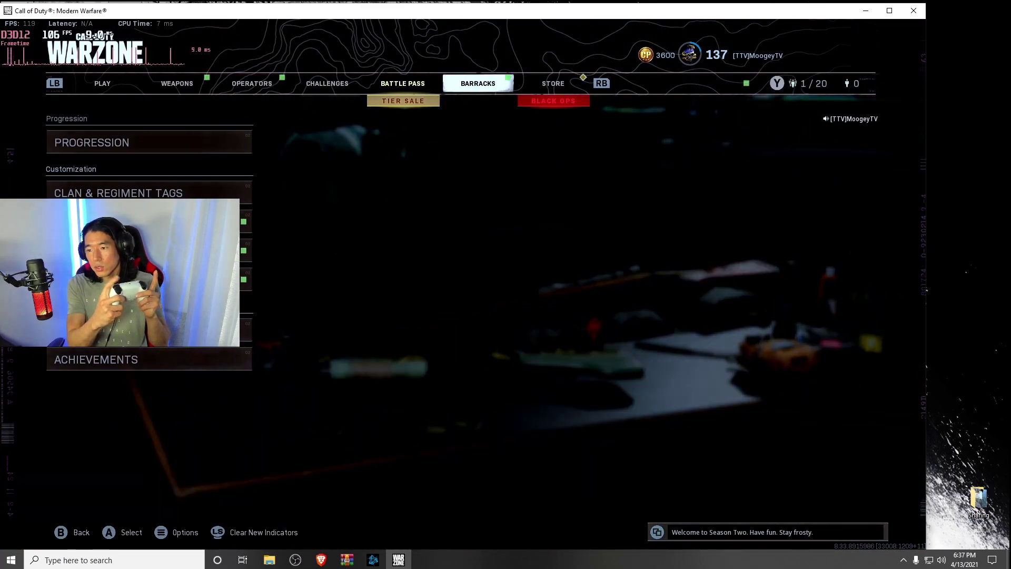
pyautogui.press('q')
pyautogui.press('q')
pyautogui.press('q')
pyautogui.press('q')
pyautogui.press('e')
pyautogui.press('e')
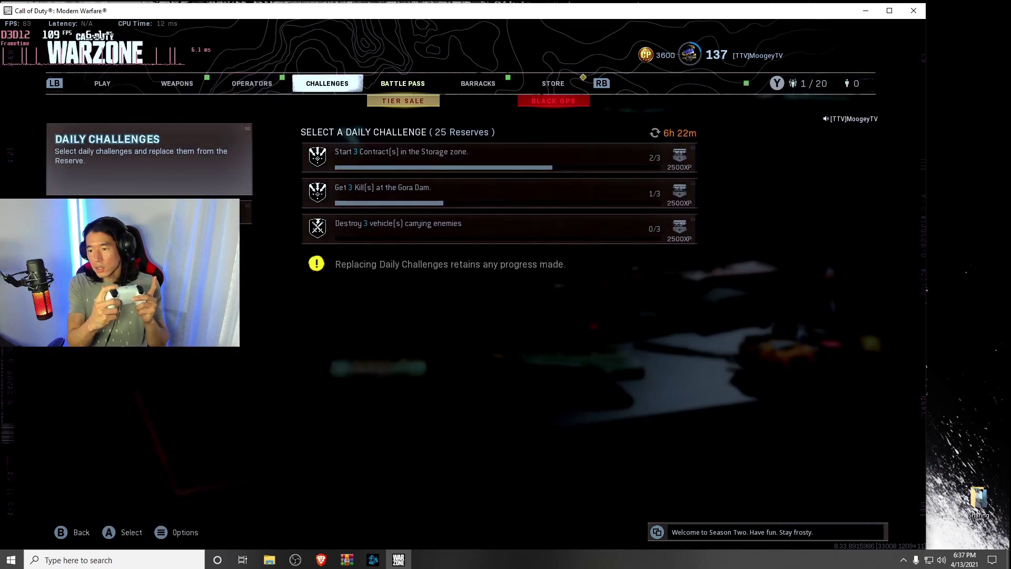
pyautogui.press('q')
pyautogui.press('q')
pyautogui.press('q')
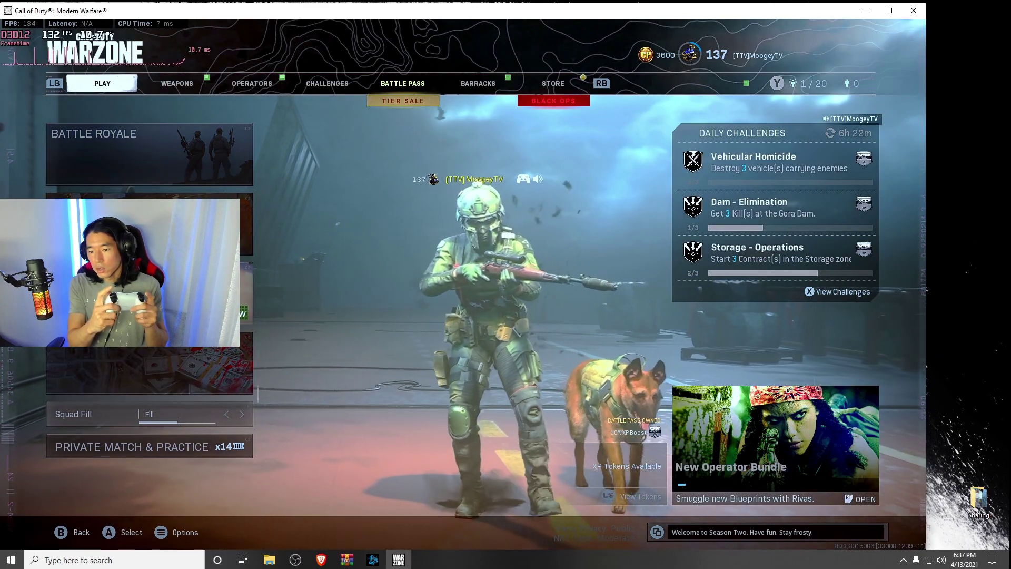
pyautogui.press('Return')
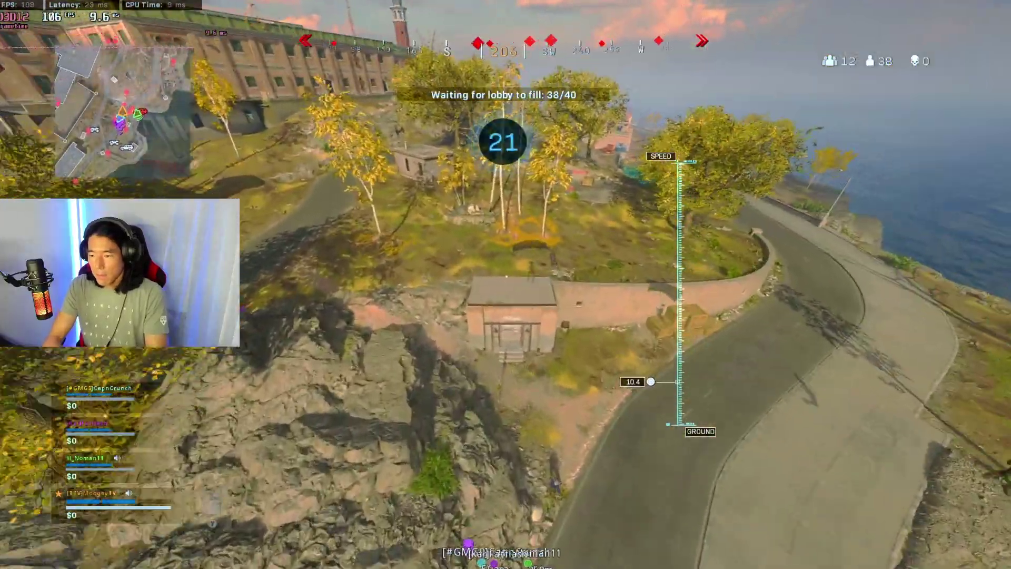
# Cut the parachute, land, and shoot enemies with the scoped sniper
pyautogui.press('c')
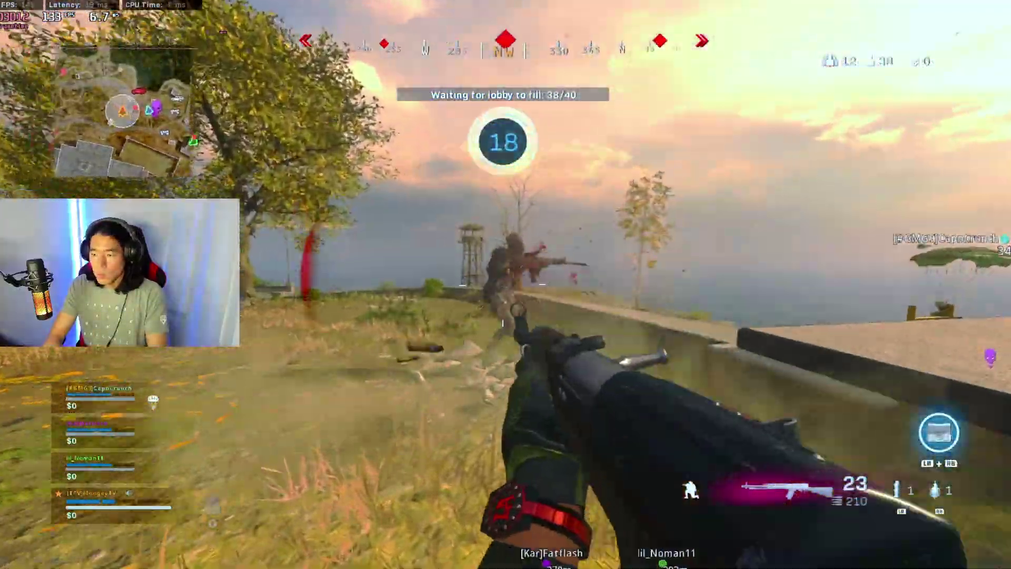
pyautogui.click(506, 284)
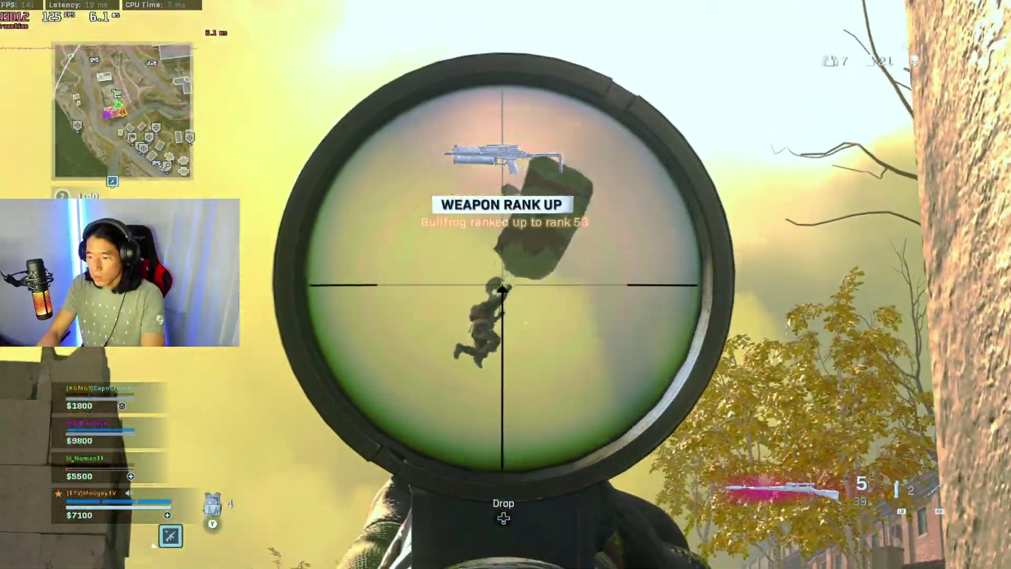
pyautogui.click(502, 287)
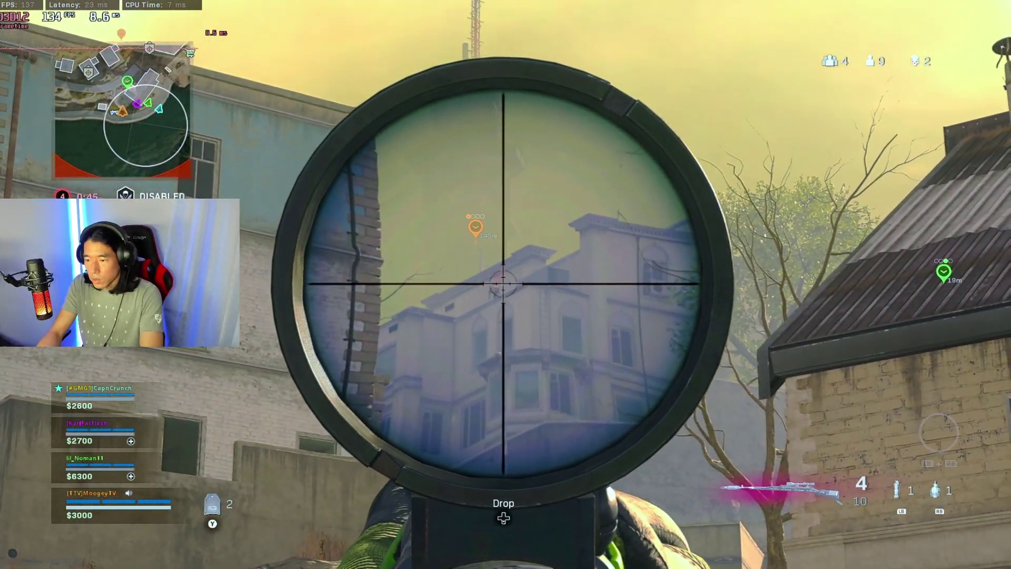
pyautogui.click(504, 284)
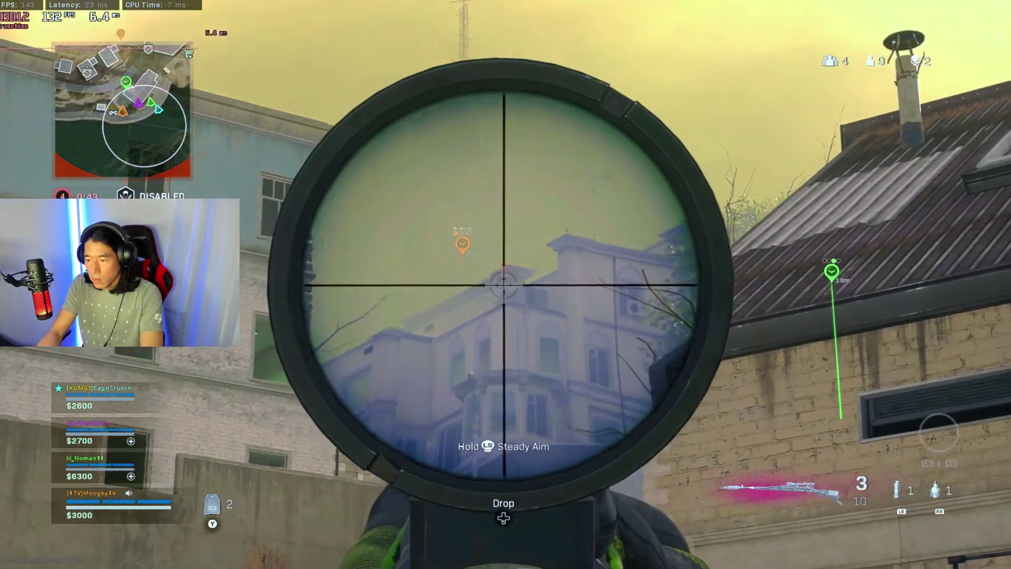
pyautogui.click(503, 285)
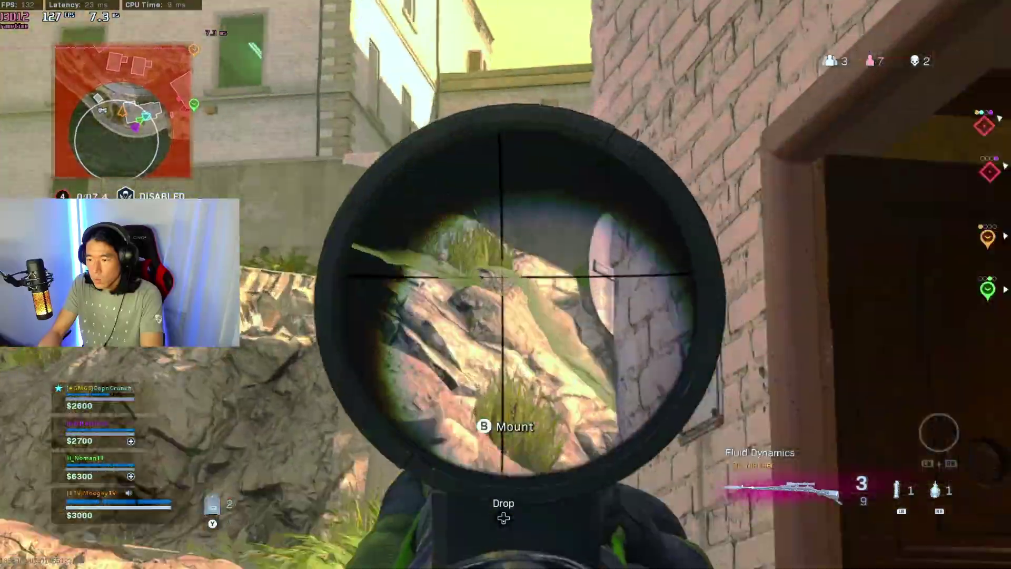
pyautogui.click(503, 284)
# Switch to the Gallantry SMG, fire out the window, then advance along the wall aiming down sights
pyautogui.press('2')
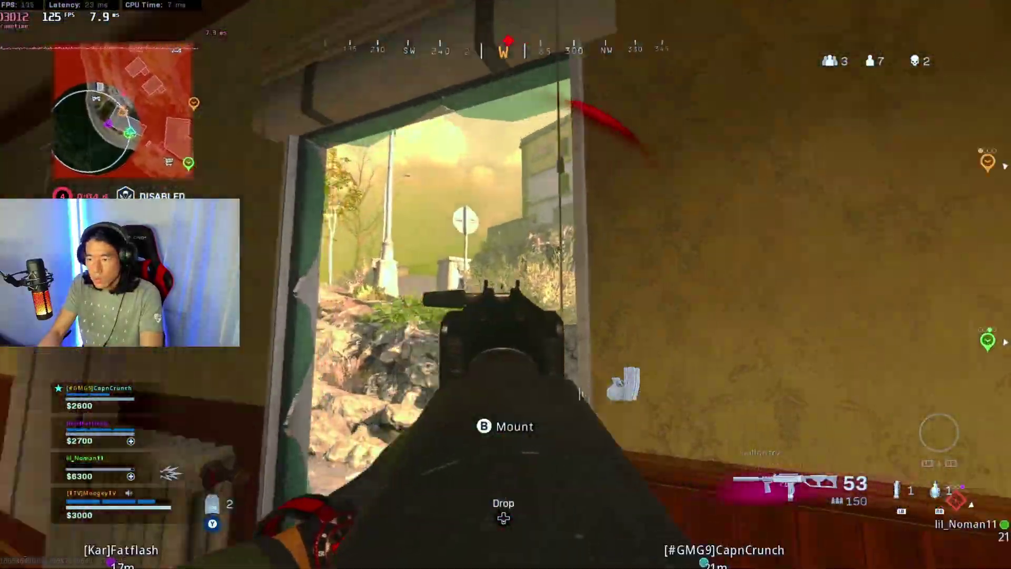
pyautogui.click(503, 284)
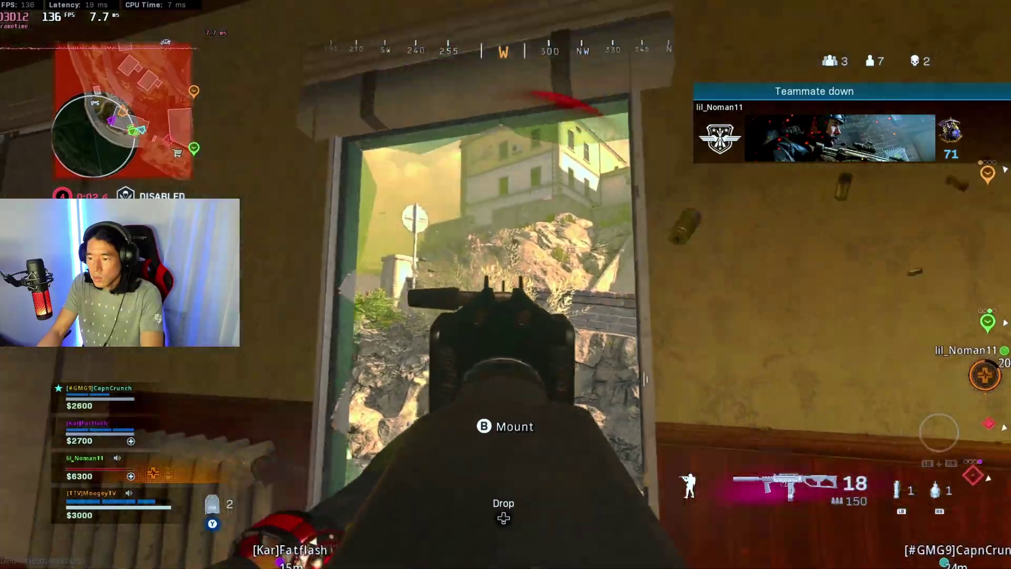
pyautogui.click(503, 284)
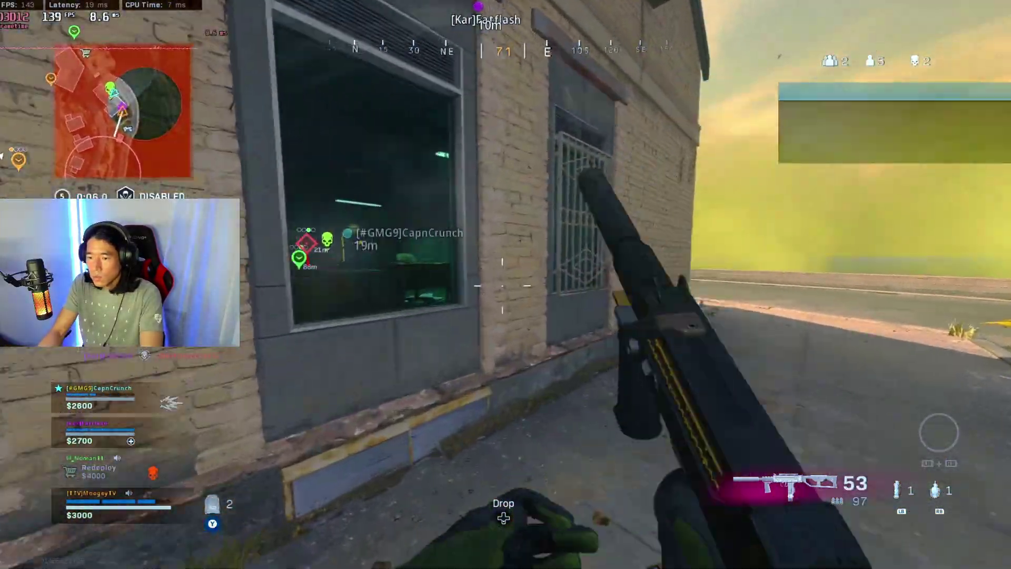
pyautogui.press('w')
pyautogui.rightClick(504, 284)
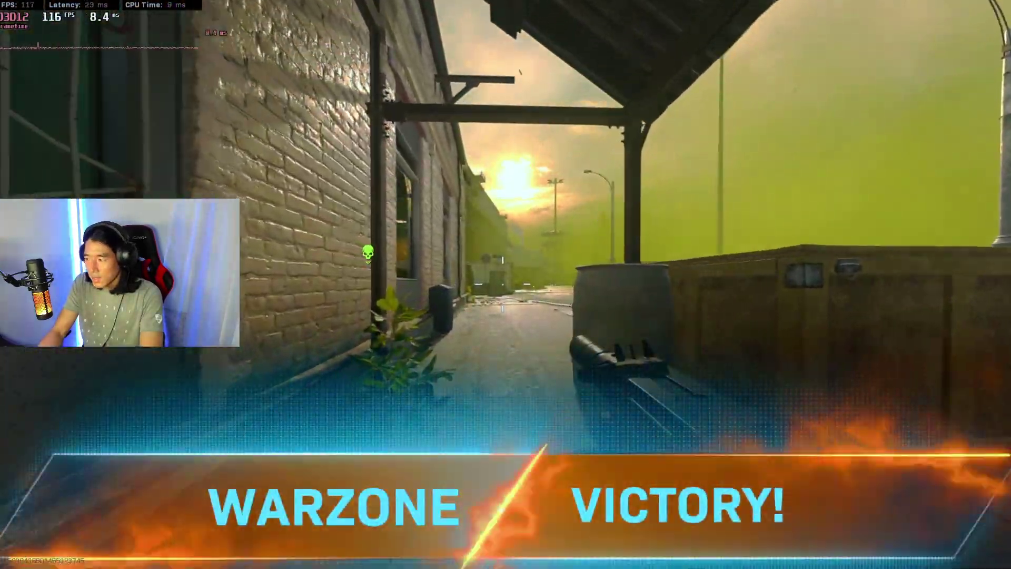
# Walk down the alley toward the street as the victorious match ends
pyautogui.press('w')
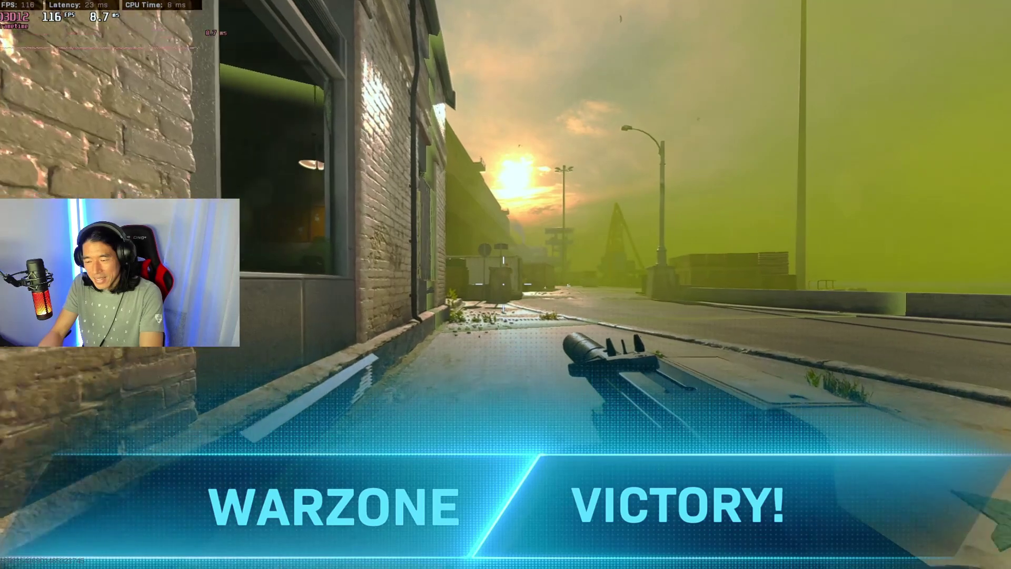